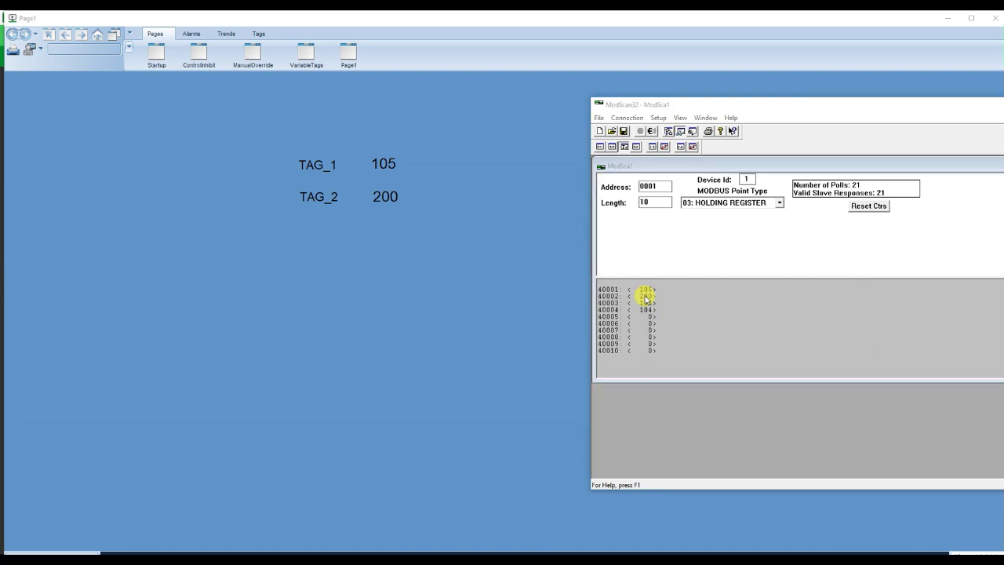
Write the value 3 to holding register 40002 in ModScan32.
double_click(645, 297)
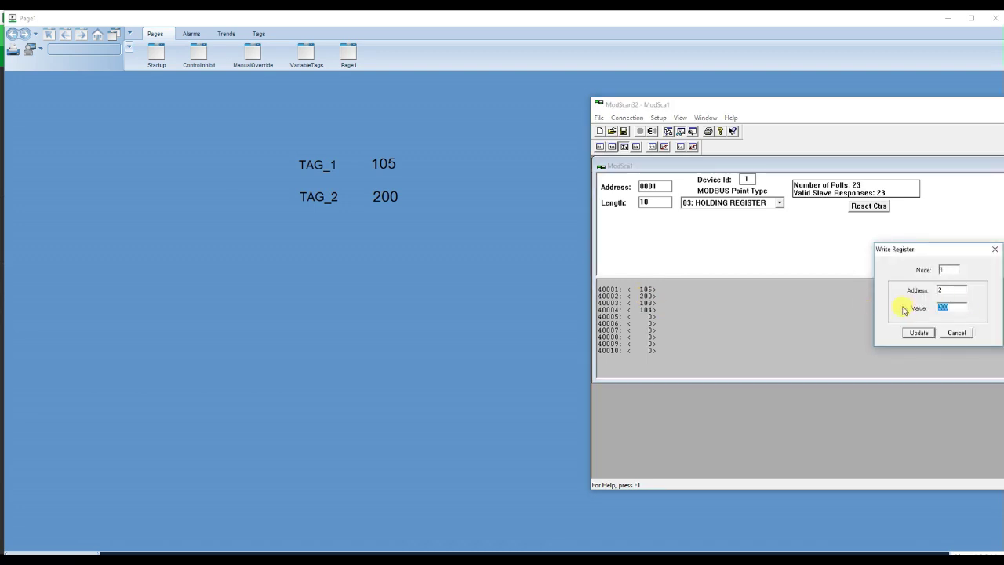
type("3")
key("Return")
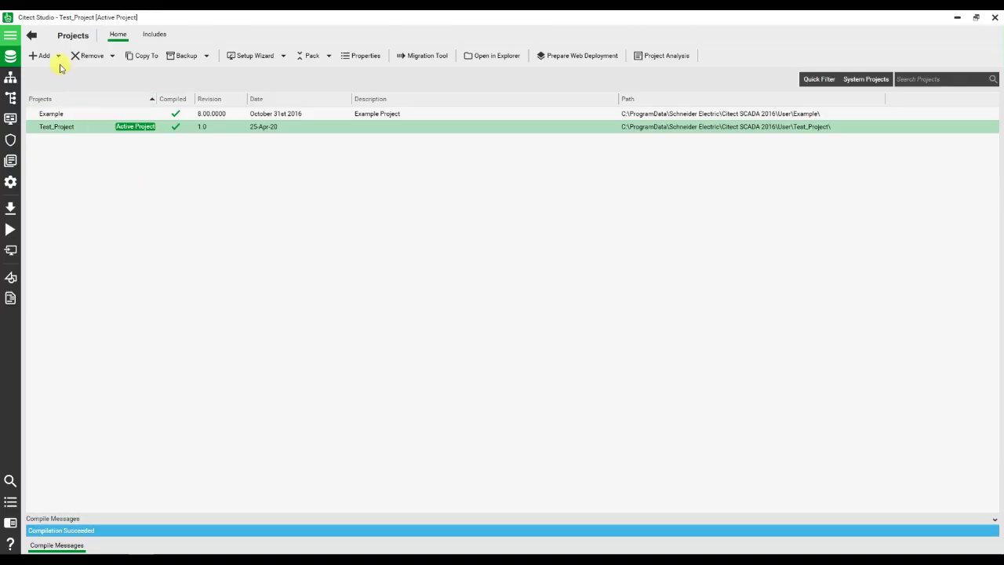
In Citect Studio, create a project named MB_TEST from the Tab_Style_1_HD1080_titlebar starter project and make it the active project.
left_click(58, 56)
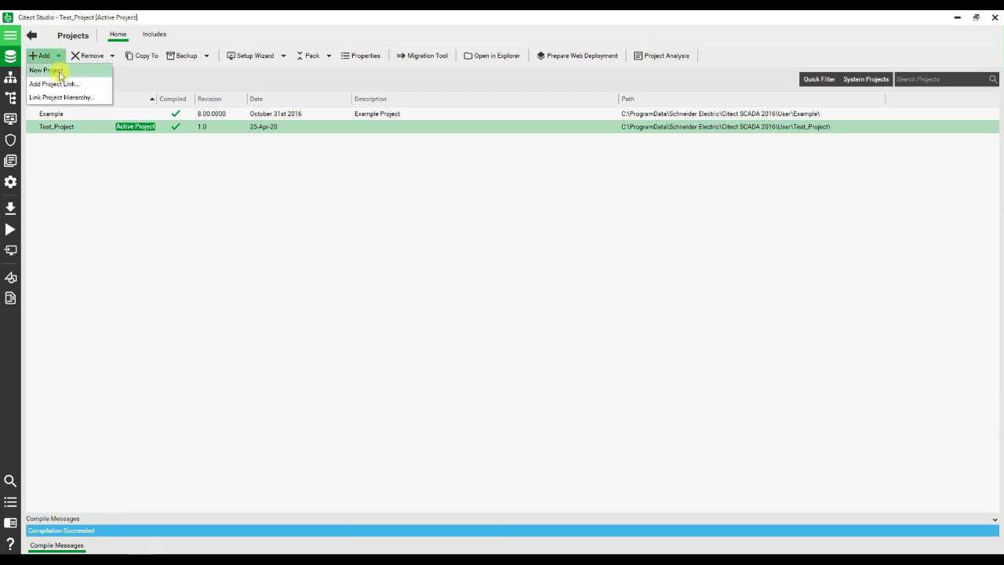
left_click(47, 70)
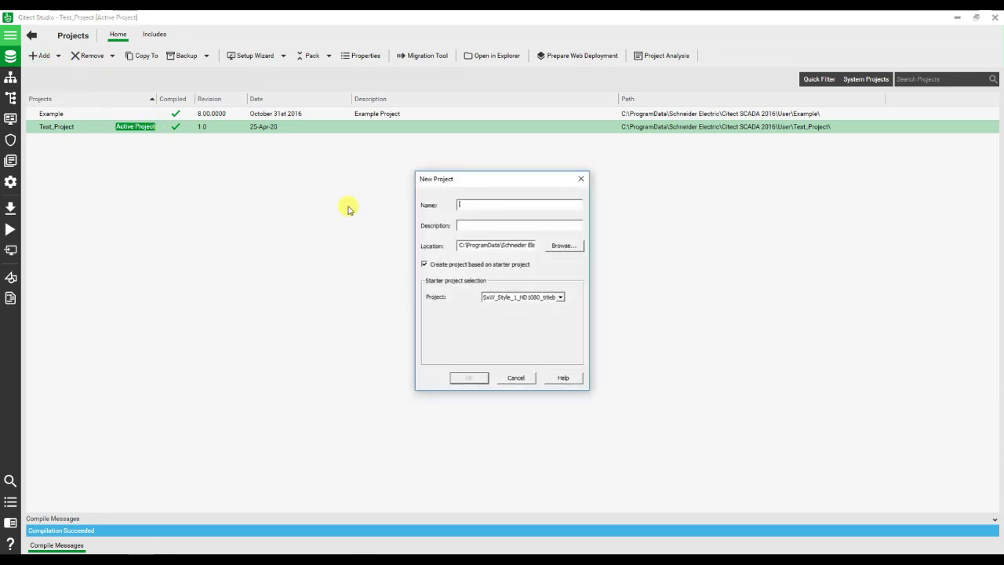
type("M")
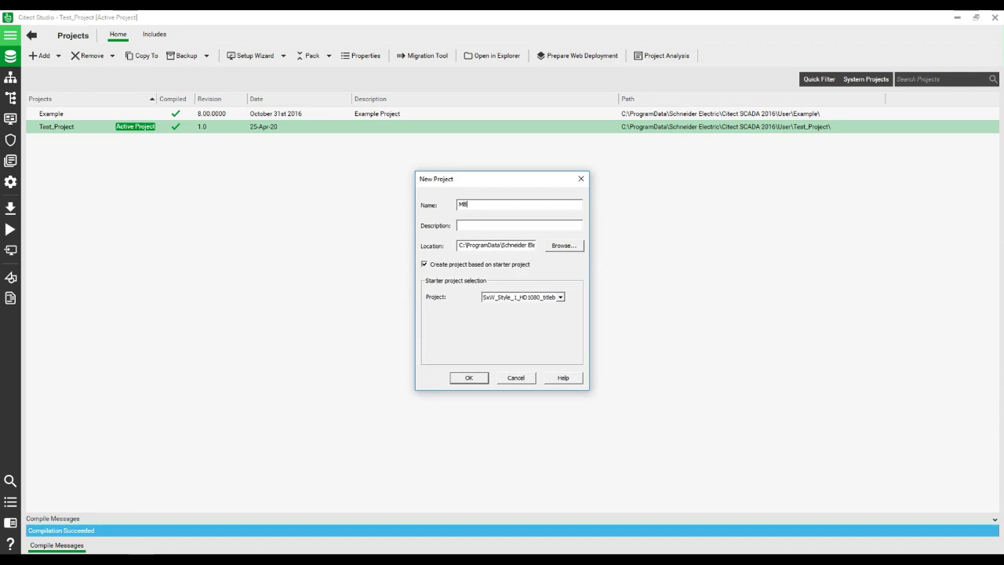
type("B_TEST")
left_click(561, 296)
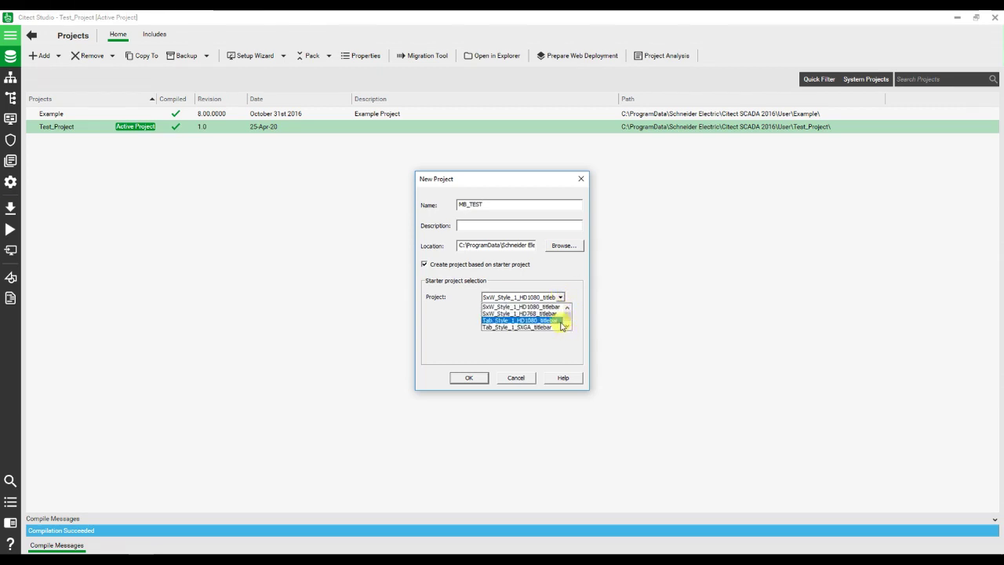
left_click(561, 321)
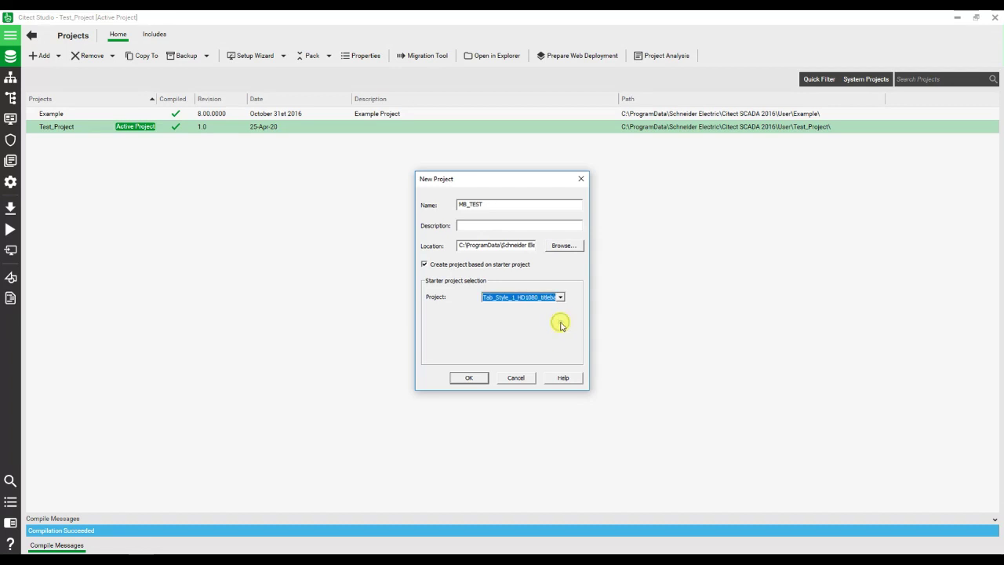
left_click(470, 379)
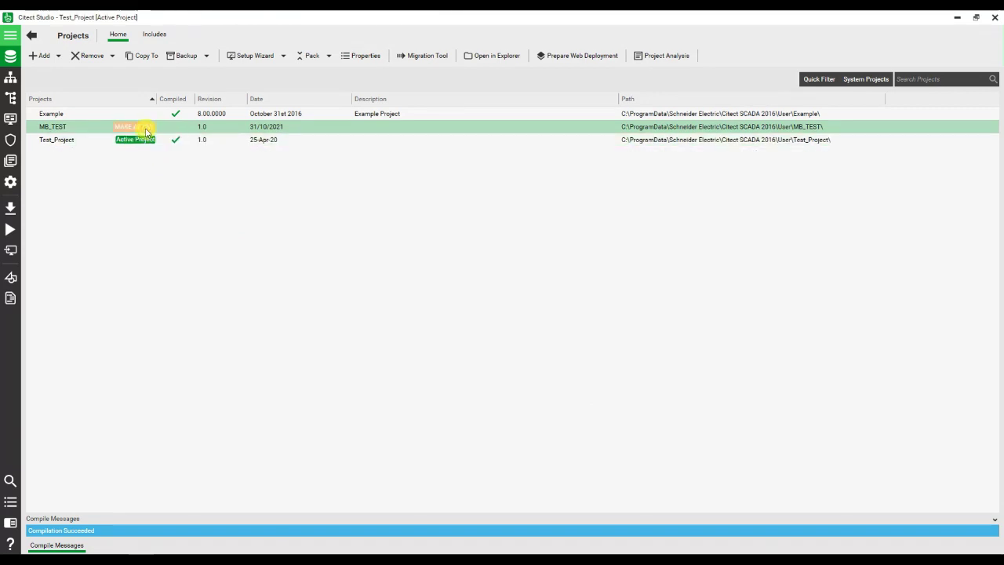
left_click(135, 126)
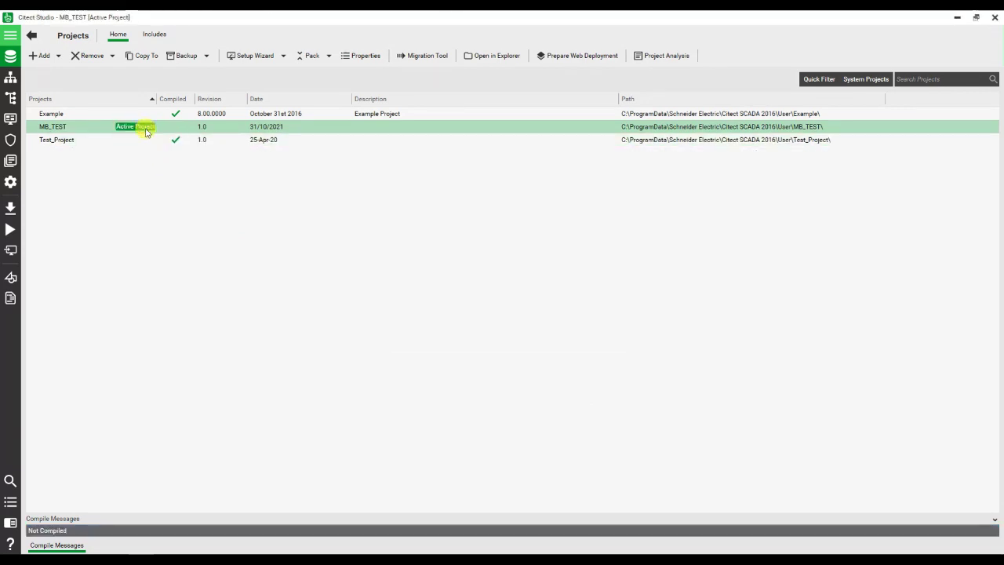
Begin a new external I/O device named MB_DEV in project MB_TEST, using the existing I/O server IOServer1.
left_click(10, 81)
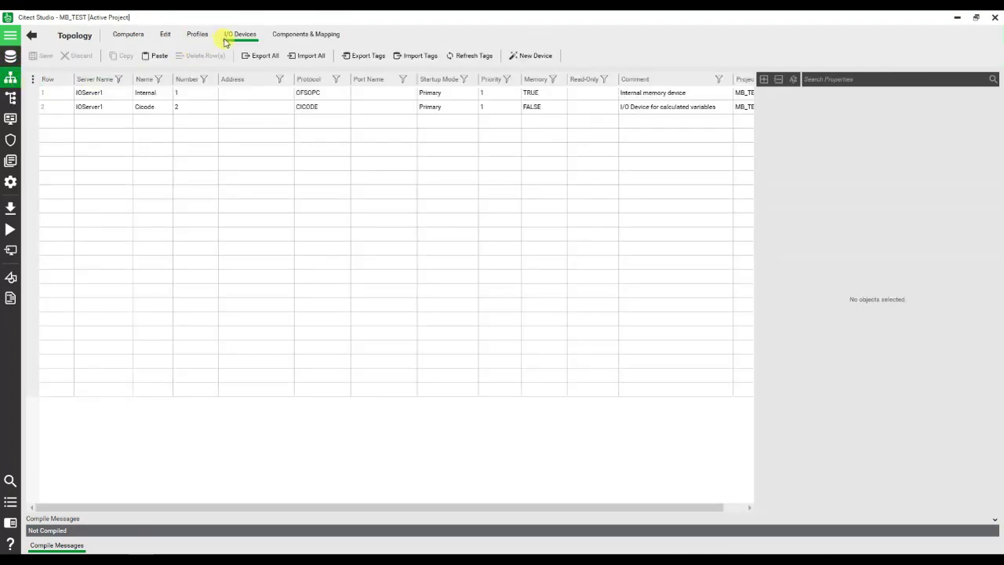
left_click(540, 56)
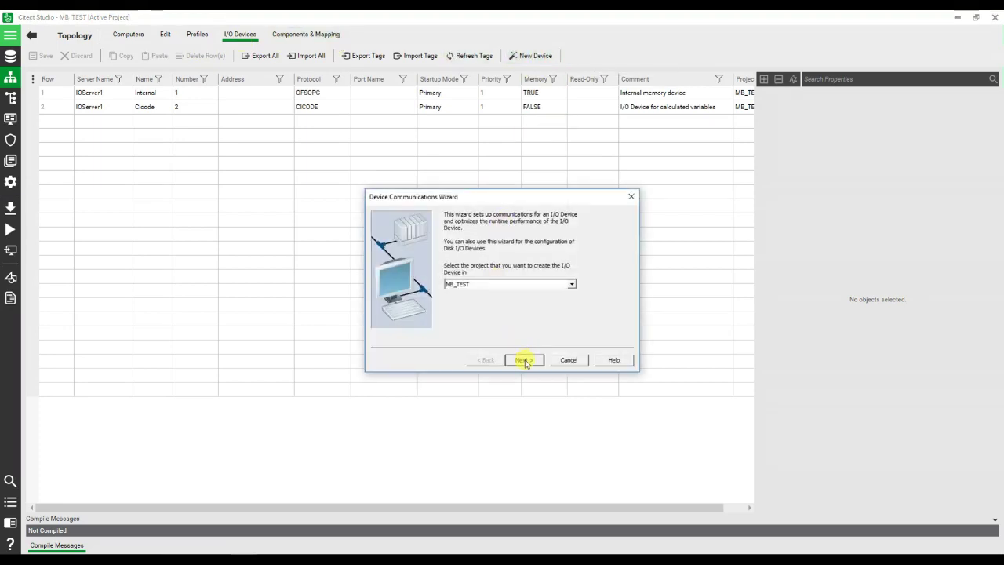
left_click(525, 360)
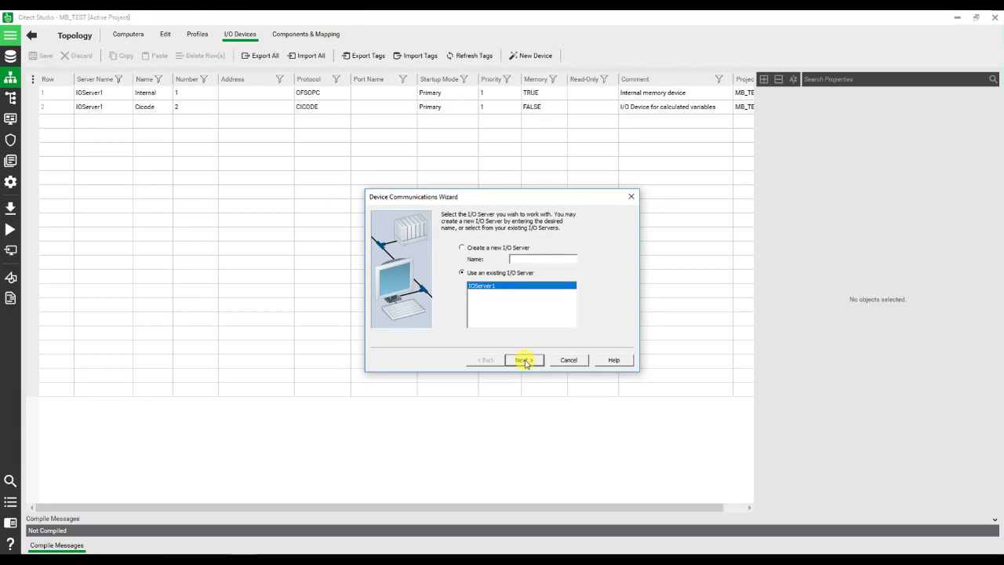
left_click(524, 360)
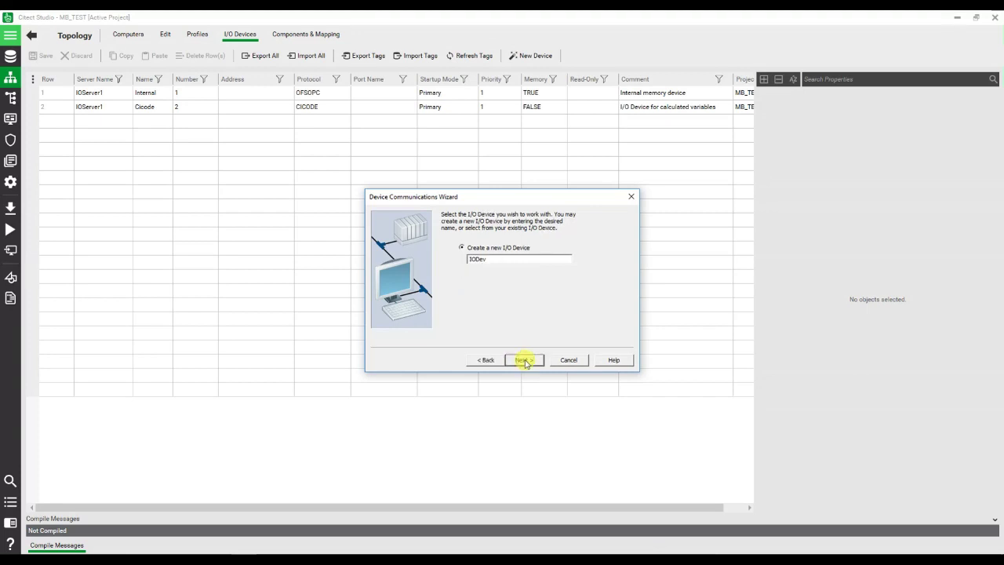
left_click(512, 263)
double_click(512, 263)
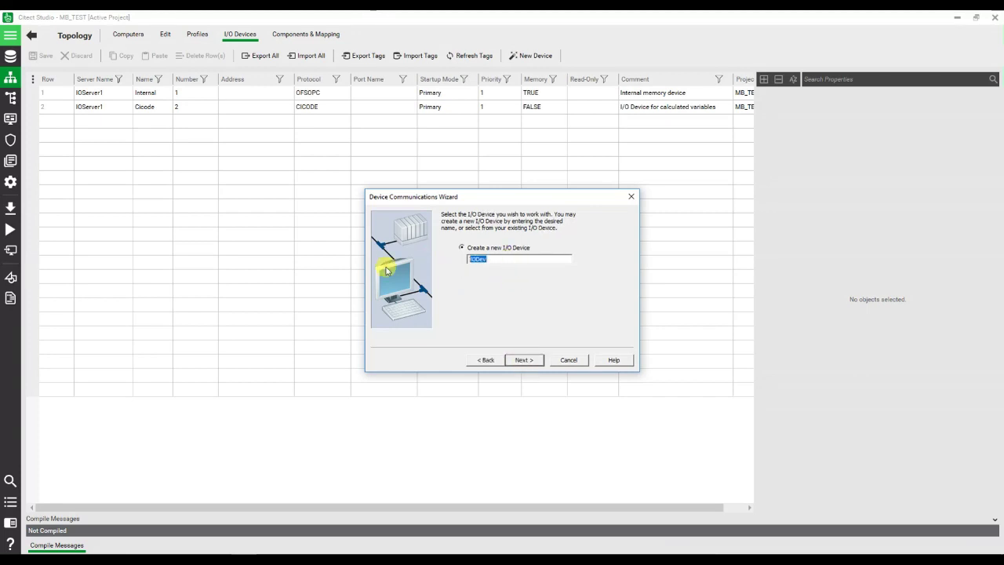
type("MB_DEV")
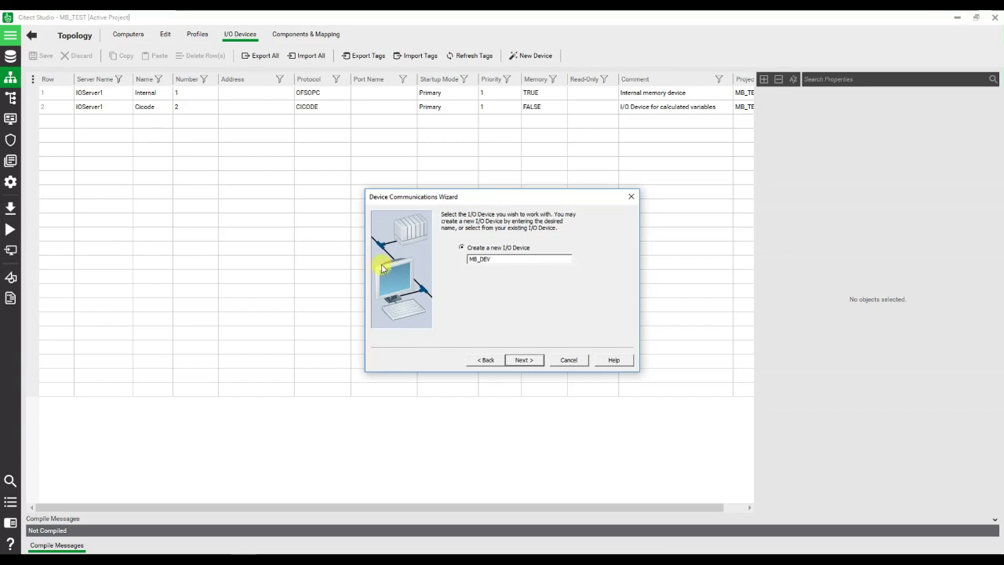
left_click(539, 363)
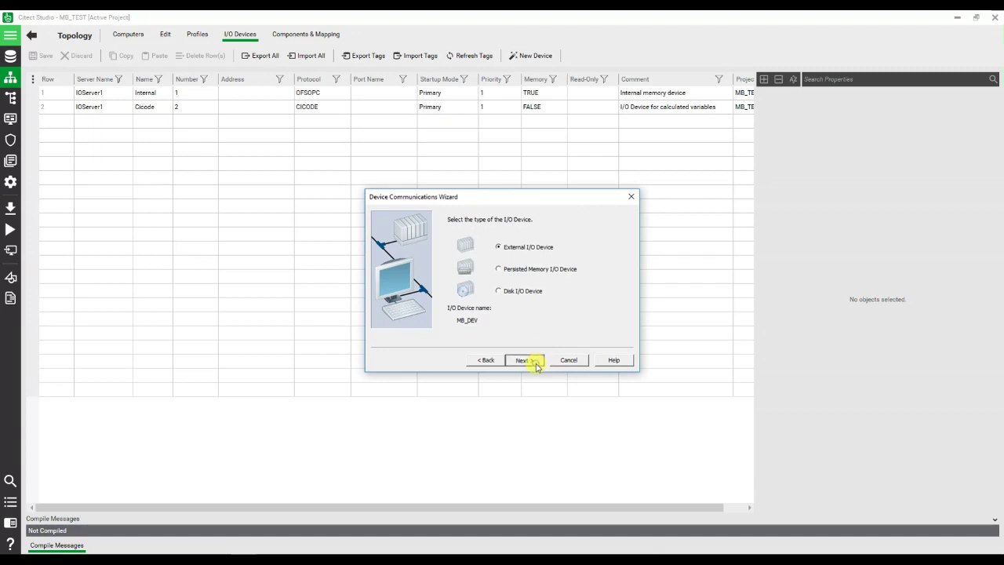
left_click(537, 365)
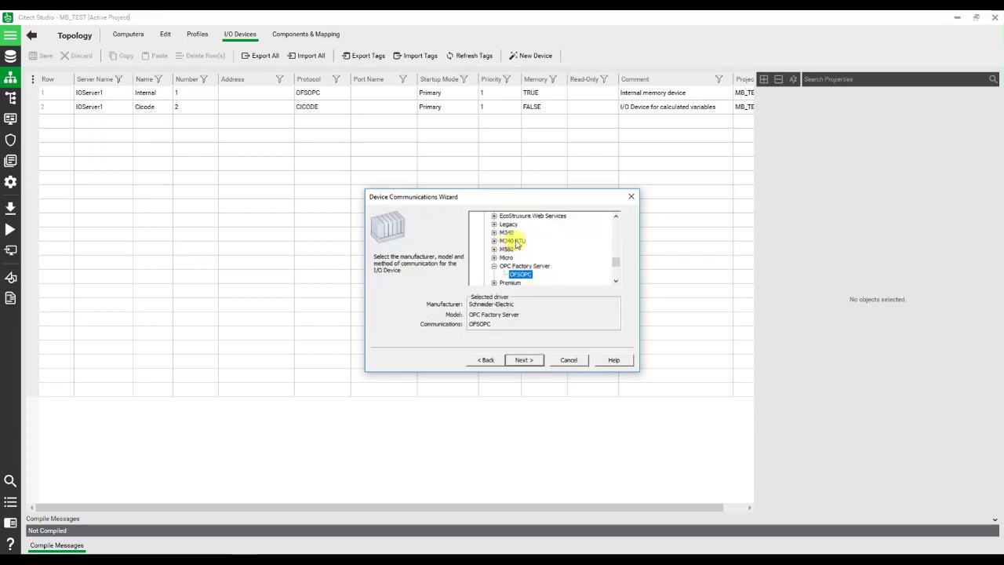
Choose the Schneider Electric M340 model with Modbus/TCP (Ethernet) communications as the device driver.
scroll(517, 244, "up", 2)
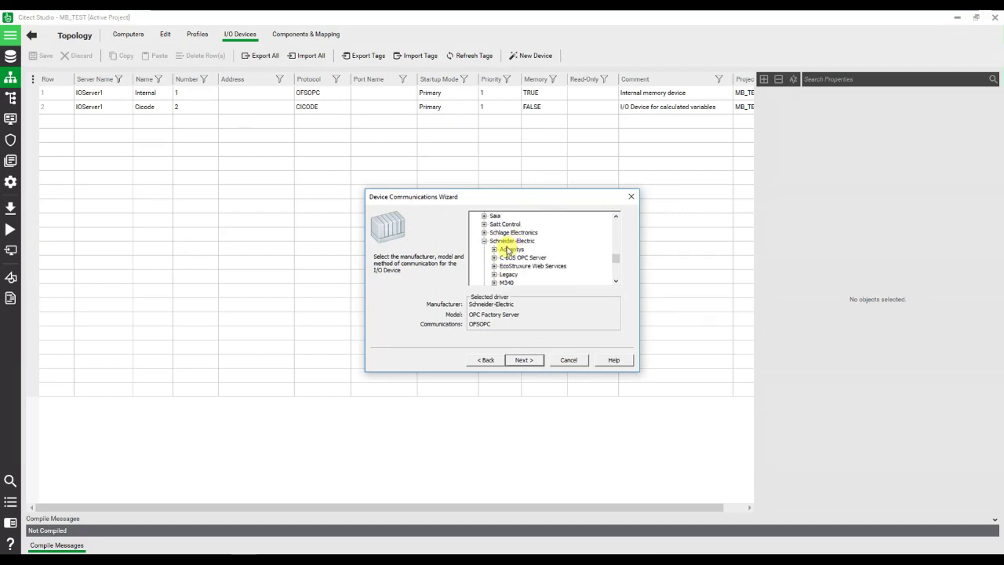
scroll(510, 248, "down", 2)
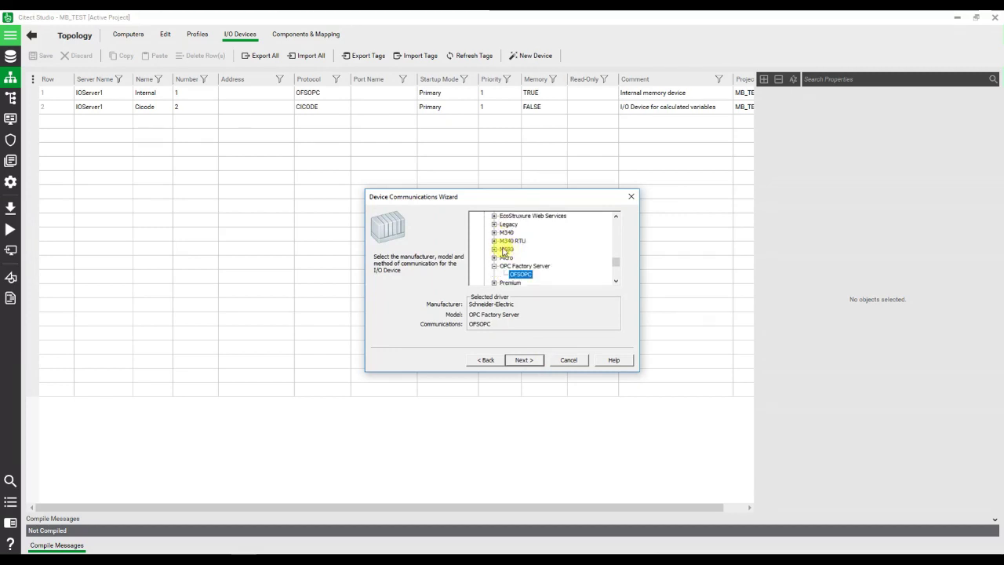
double_click(504, 233)
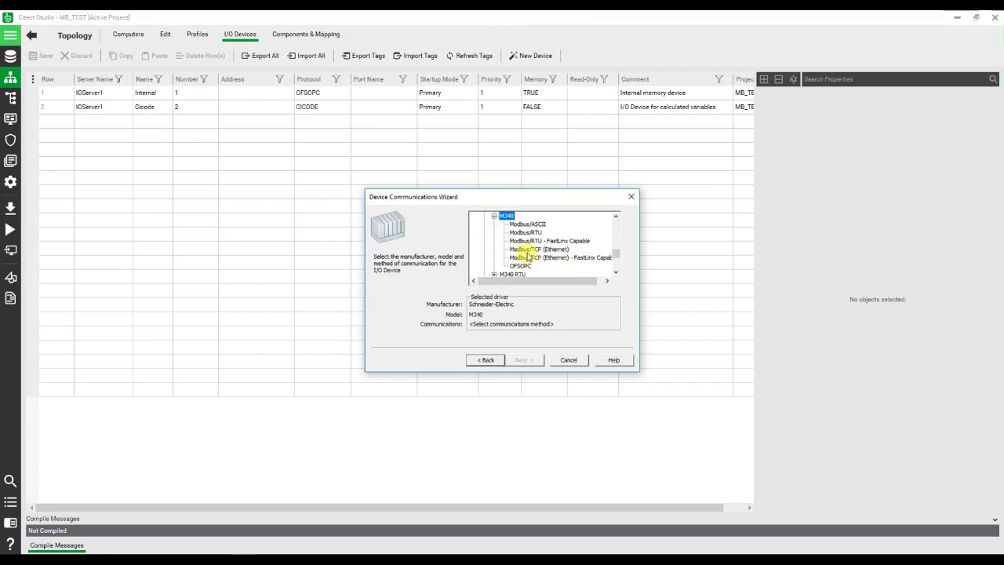
left_click(530, 249)
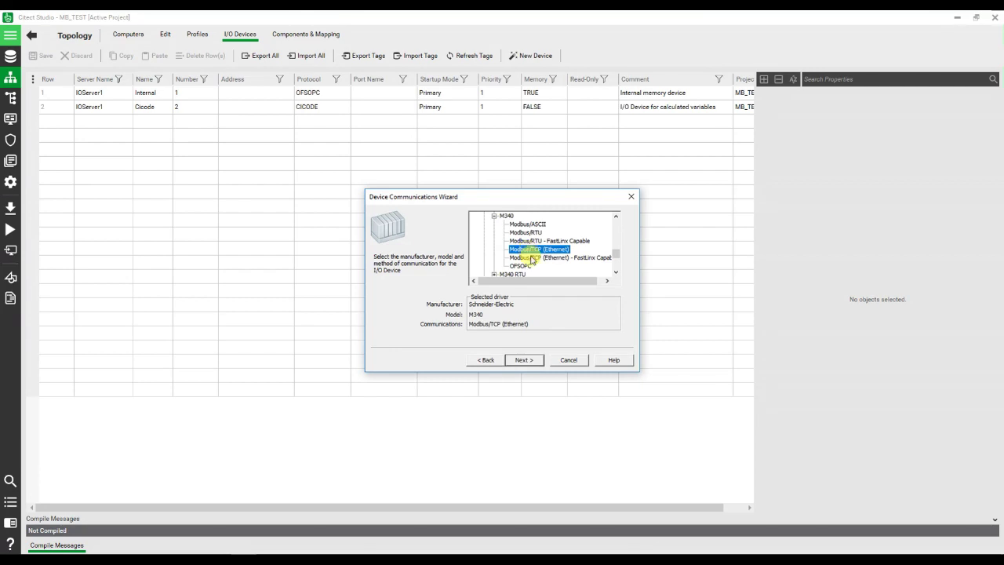
left_click(540, 362)
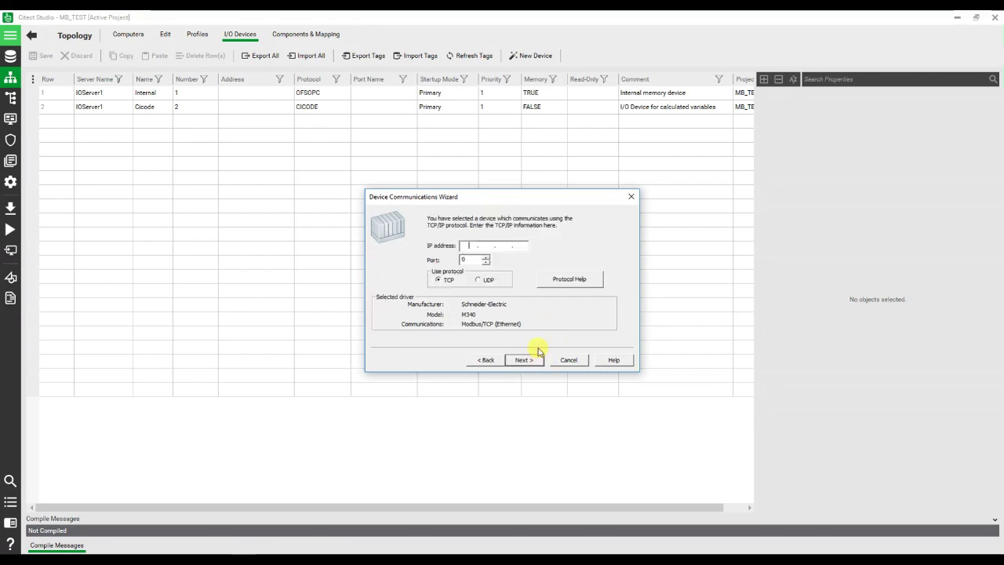
Set the device's IP address to 192.168.0.11 and port to 502 over TCP, and finish the wizard without linking an external tag database.
type("192.168.0.11")
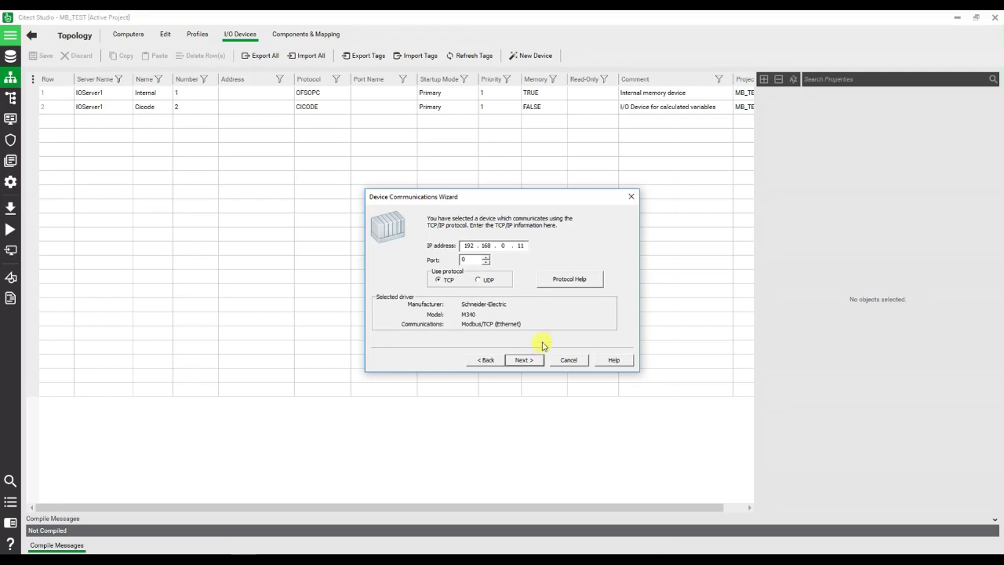
double_click(464, 260)
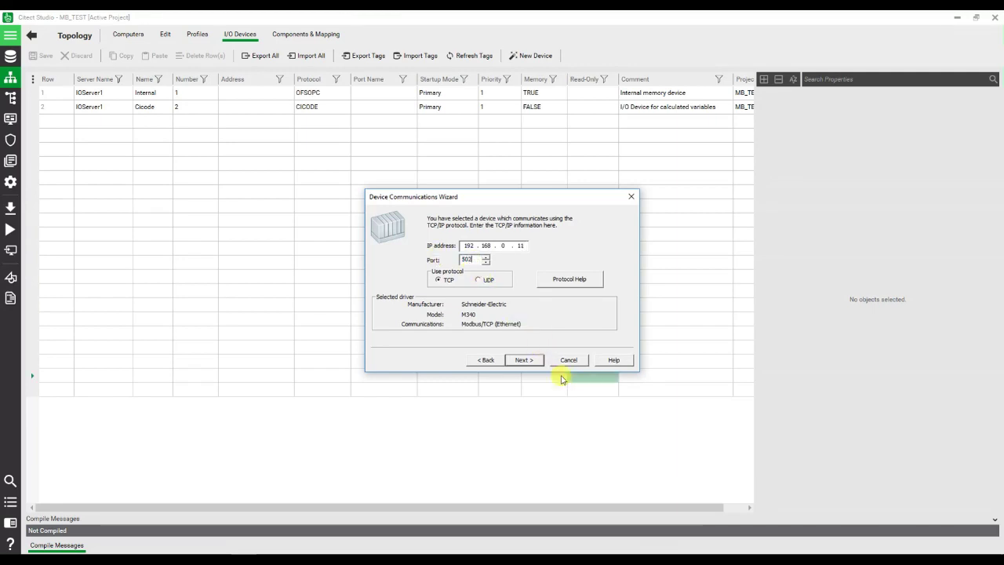
left_click(518, 360)
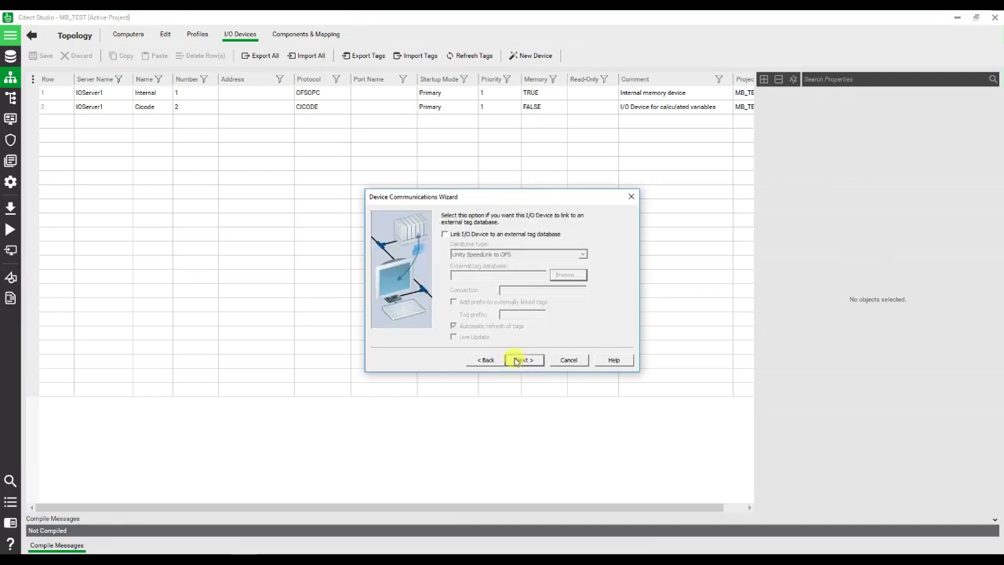
left_click(518, 360)
left_click(520, 361)
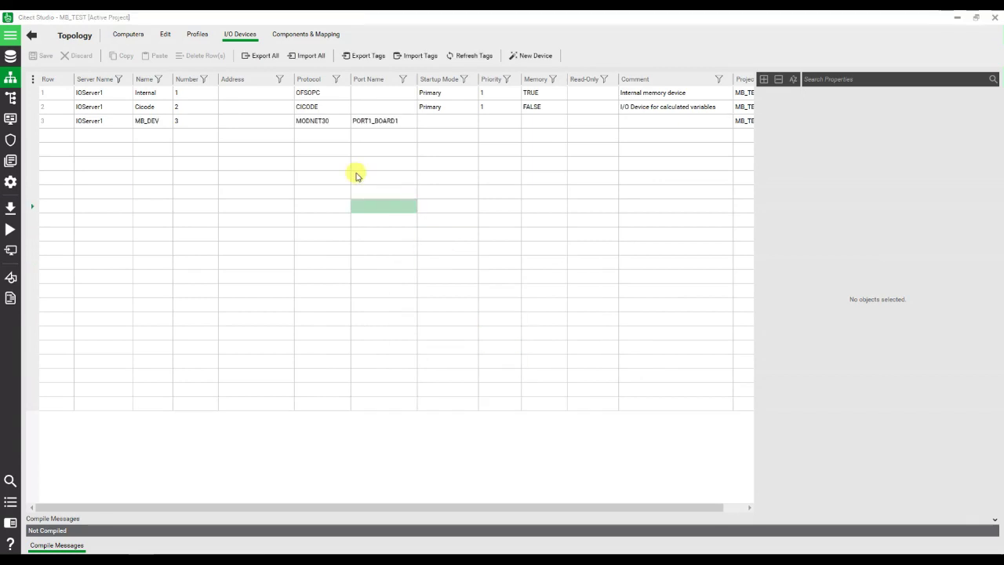
Change the MB_DEV device's protocol to MODNET and save the I/O device record.
left_click(336, 128)
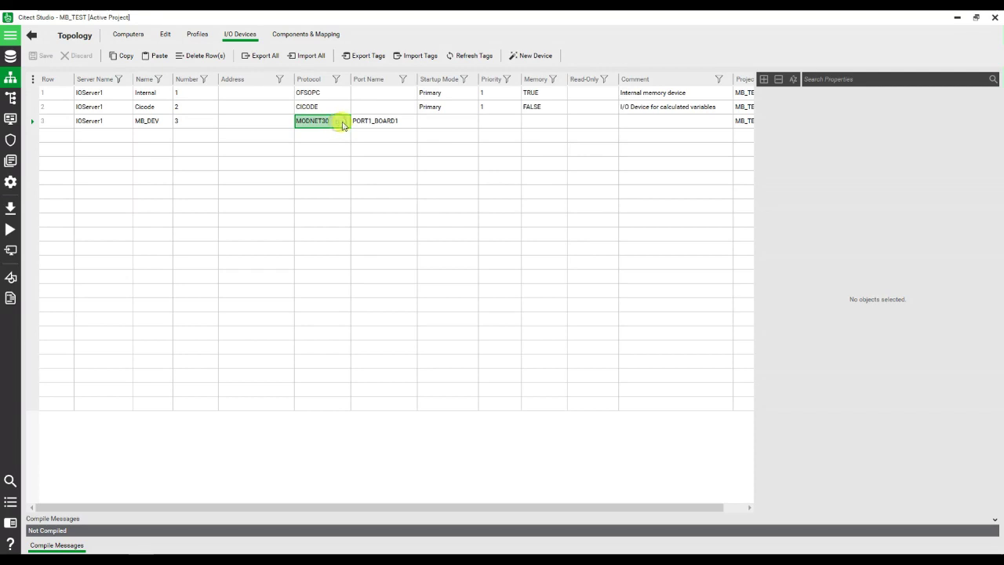
left_click(342, 124)
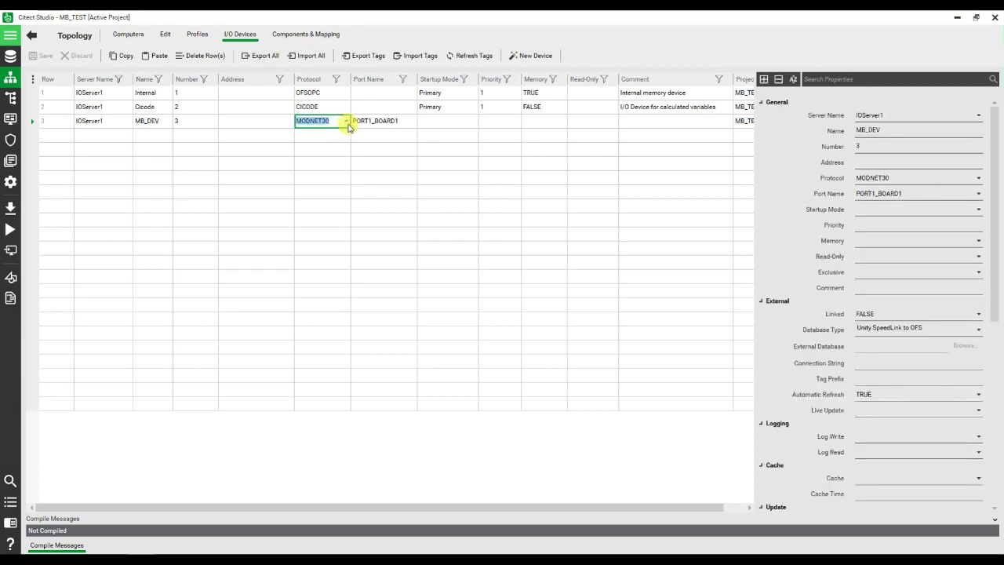
left_click(346, 121)
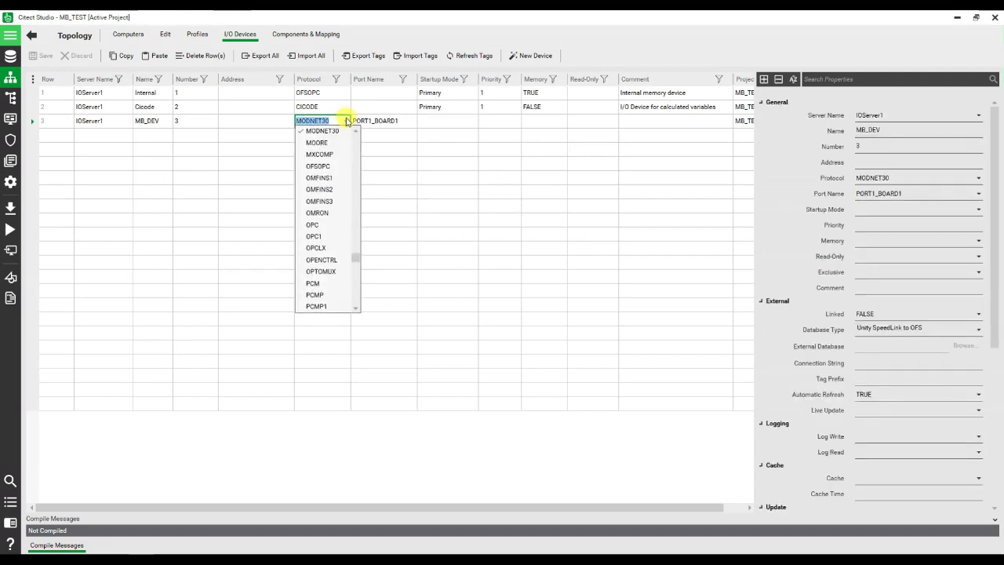
left_click(357, 133)
left_click(356, 132)
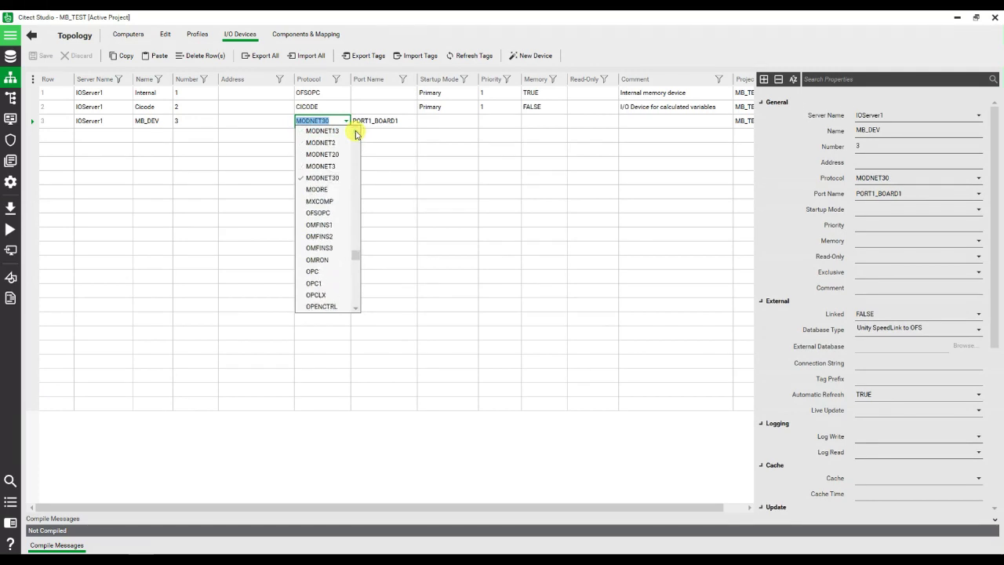
left_click(357, 133)
left_click(356, 132)
left_click(356, 133)
left_click(357, 133)
left_click(356, 132)
left_click(356, 133)
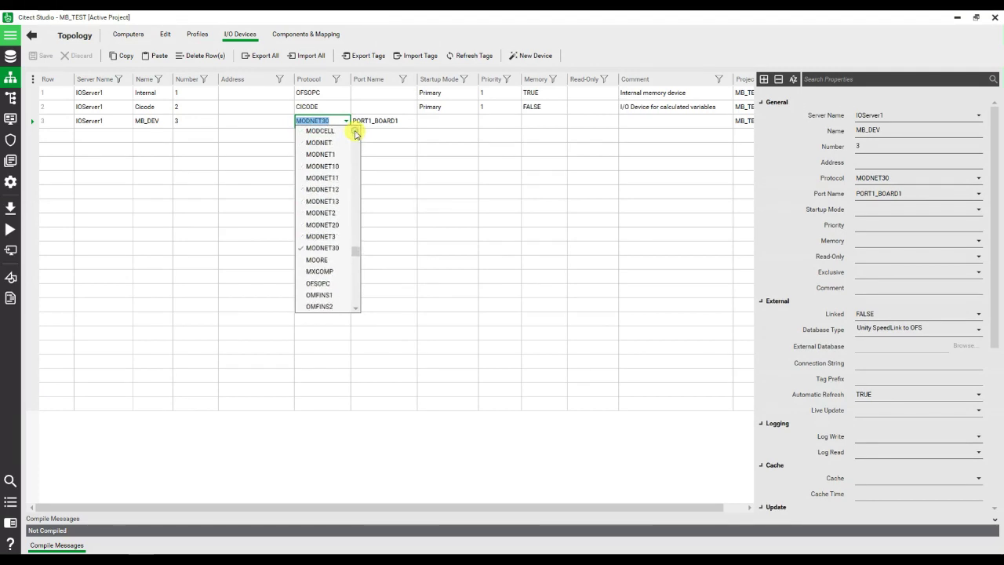
left_click(332, 144)
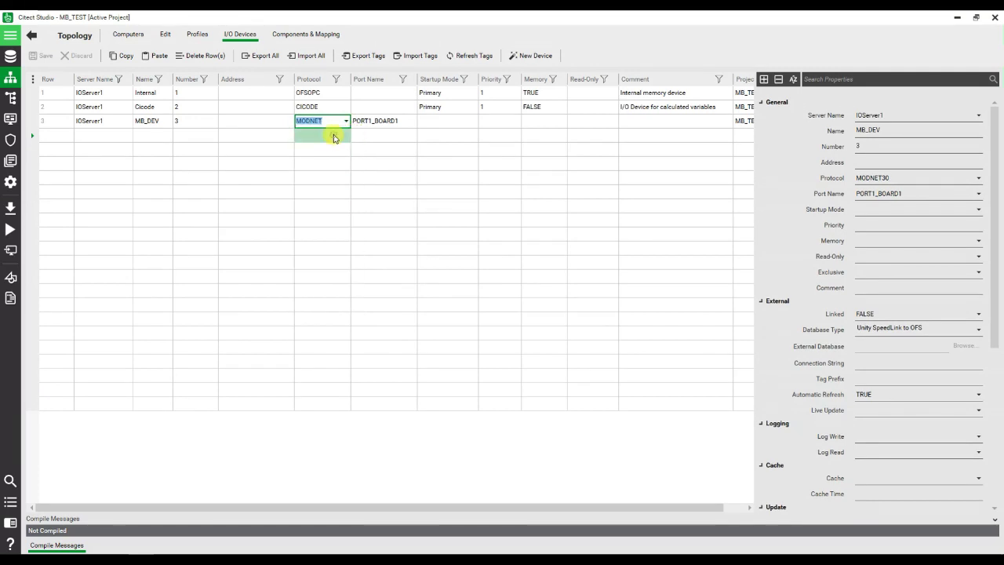
key("Return")
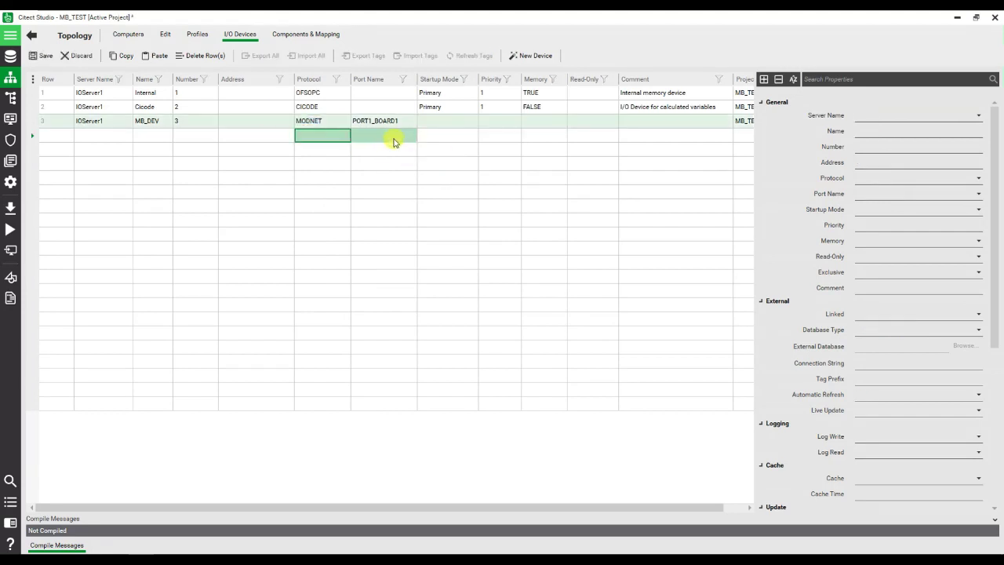
left_click(51, 60)
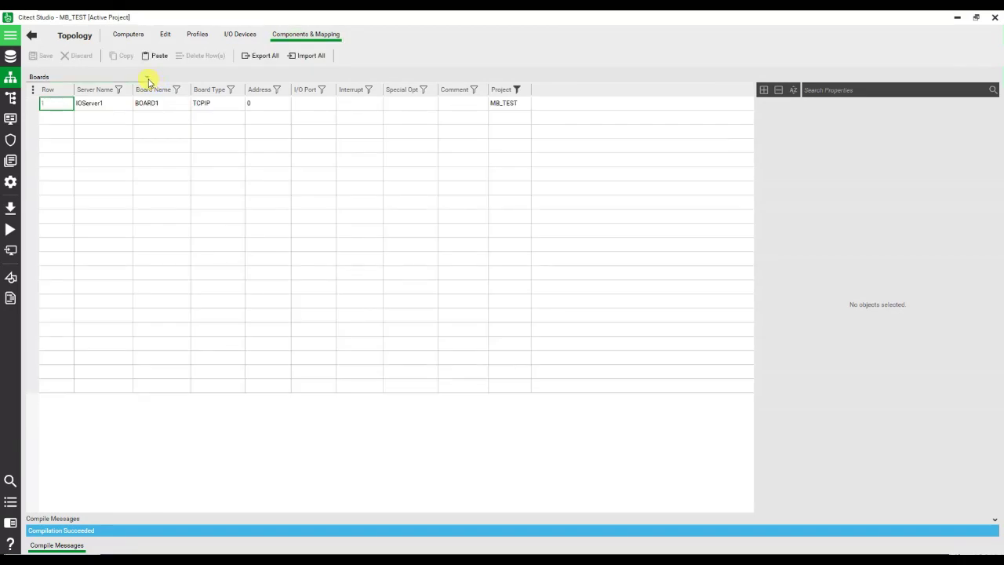
Review the BOARD1 board record and the special options of its PORT1_BOARD1 port in the topology components.
left_click(149, 103)
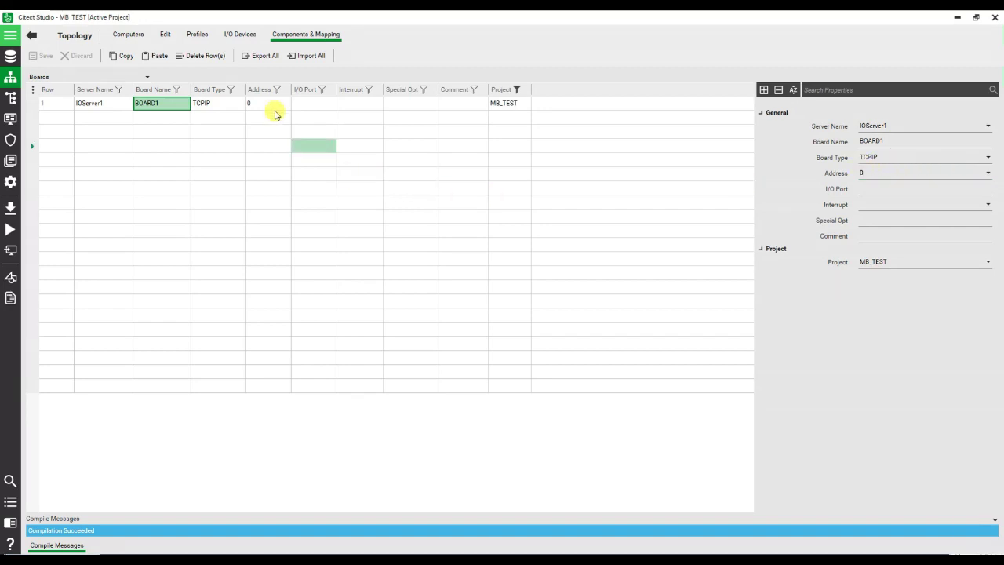
left_click(144, 78)
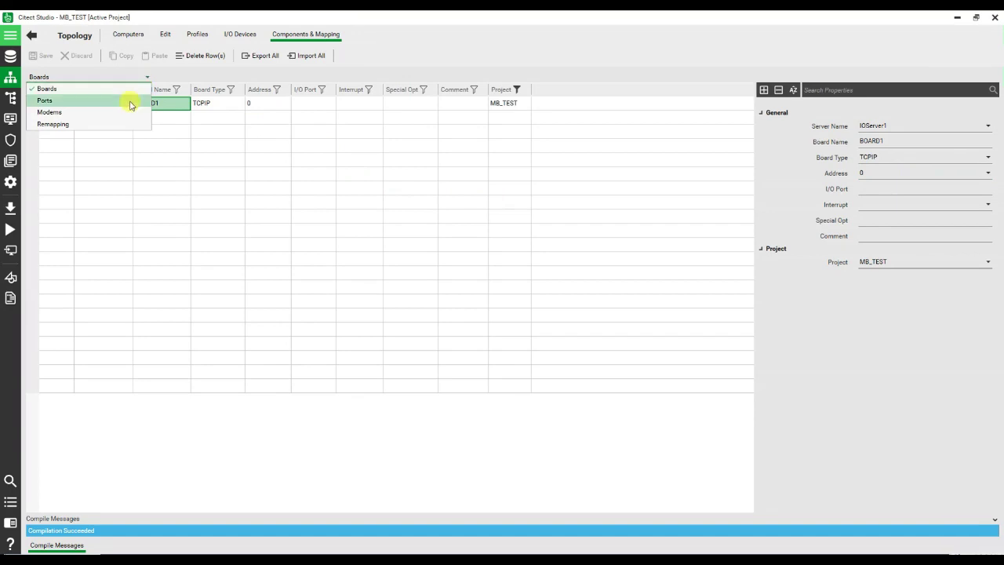
key("Escape")
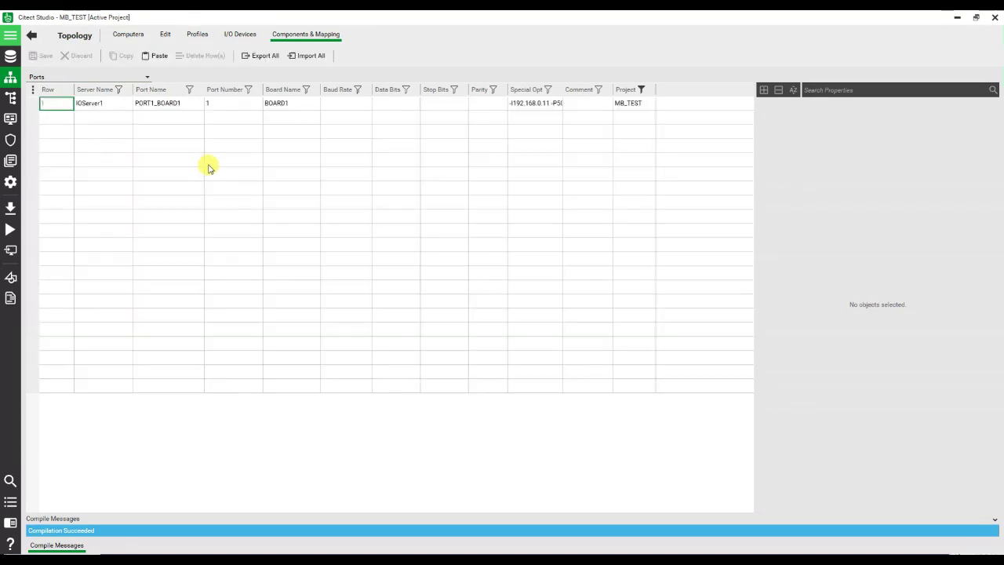
left_click(295, 104)
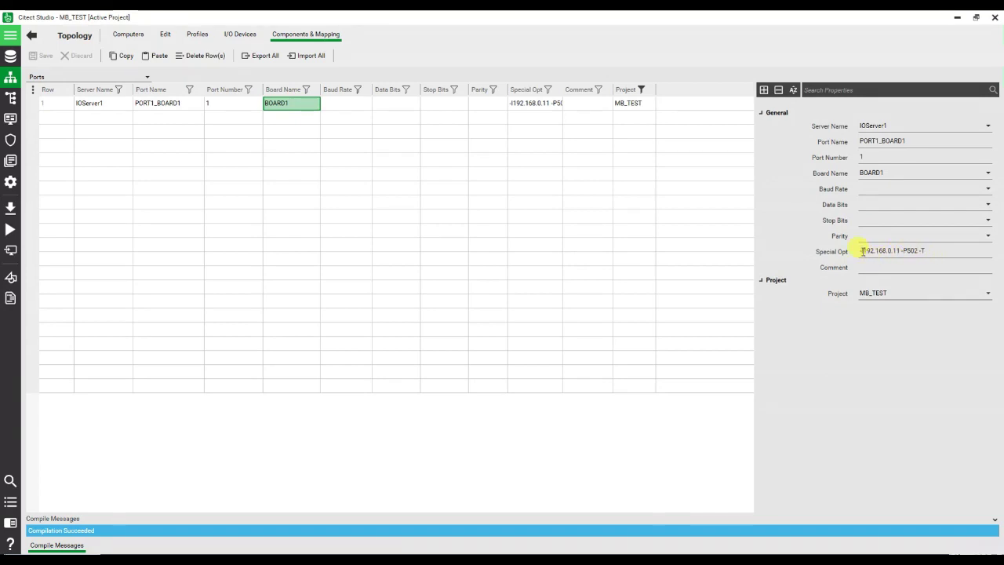
left_click_drag(861, 251, 928, 248)
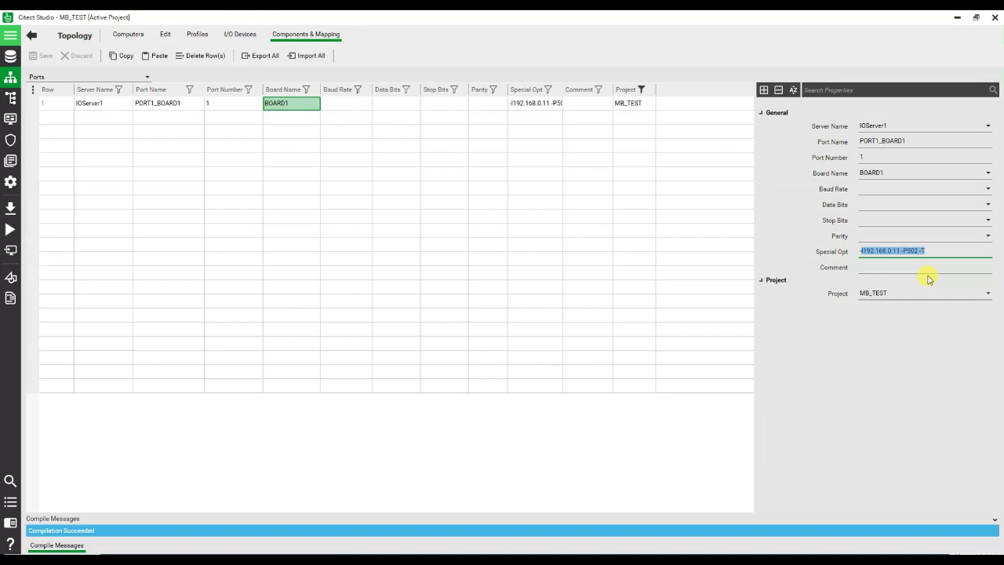
Begin a new variable tag named TAG_1 in the system model's variables table.
left_click(240, 33)
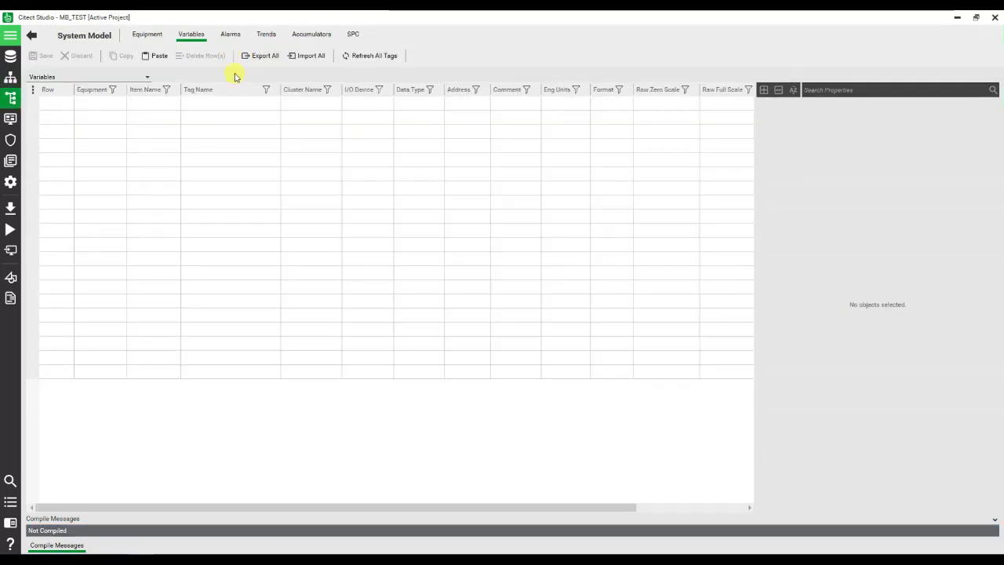
left_click(234, 104)
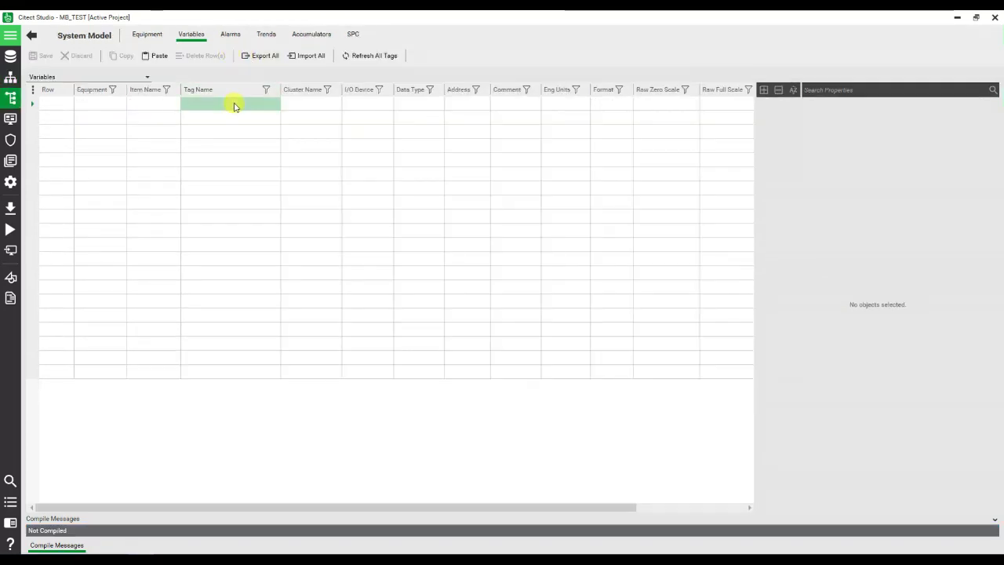
left_click(234, 104)
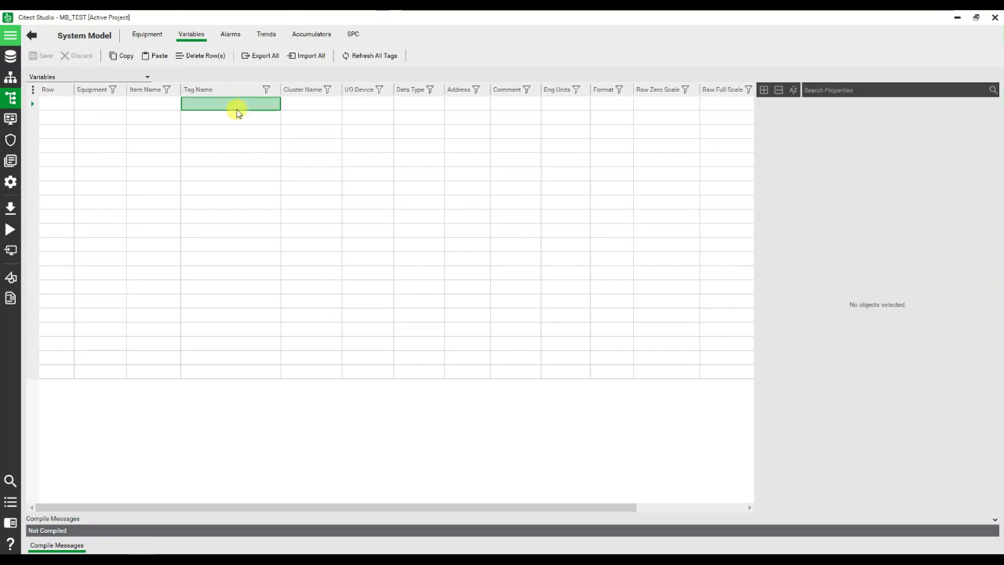
type("TAG_1")
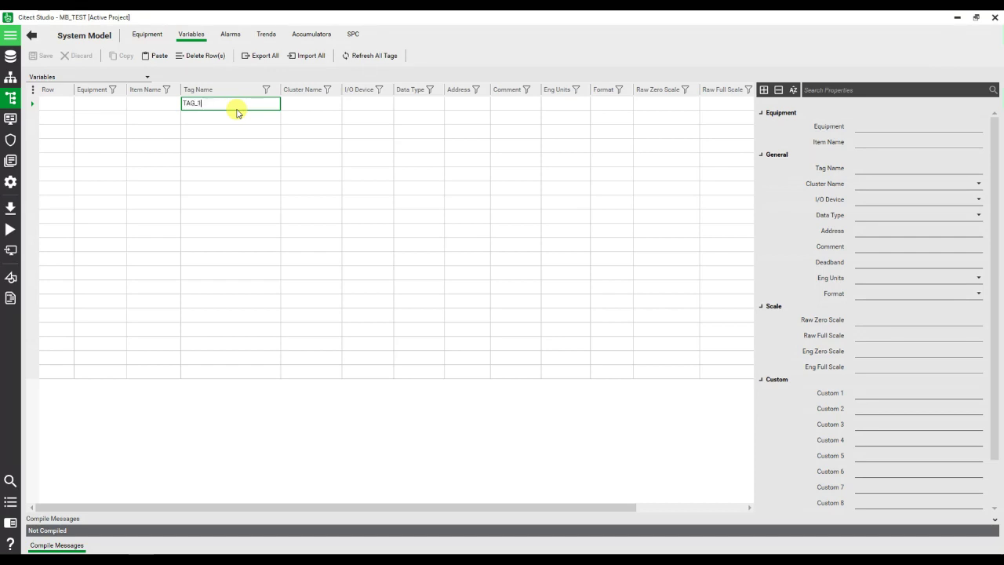
key("Return")
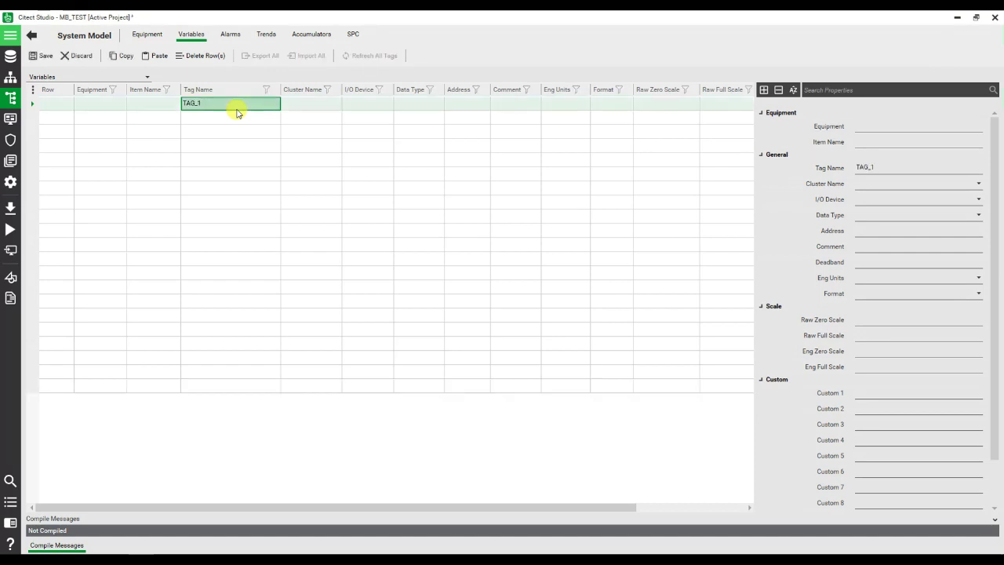
Assign TAG_1 to cluster Cluster1 and I/O device MB_DEV.
left_click(334, 107)
left_click(337, 106)
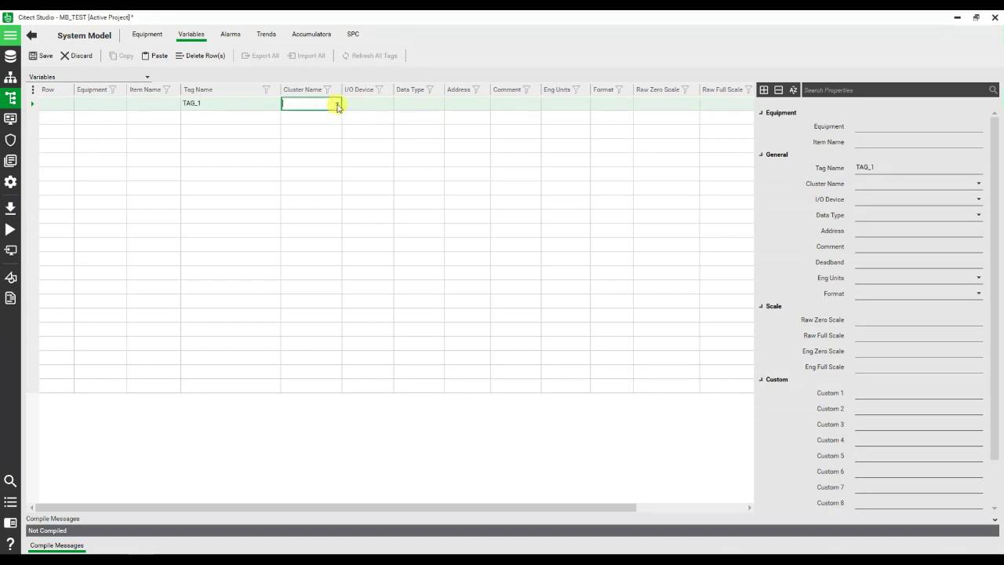
left_click(336, 106)
left_click(329, 117)
left_click(362, 106)
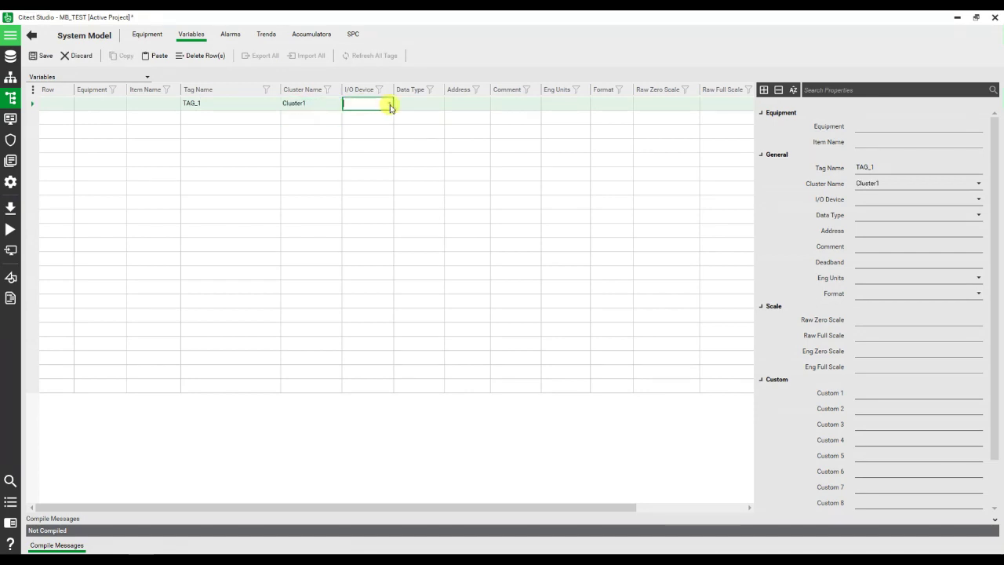
left_click(389, 104)
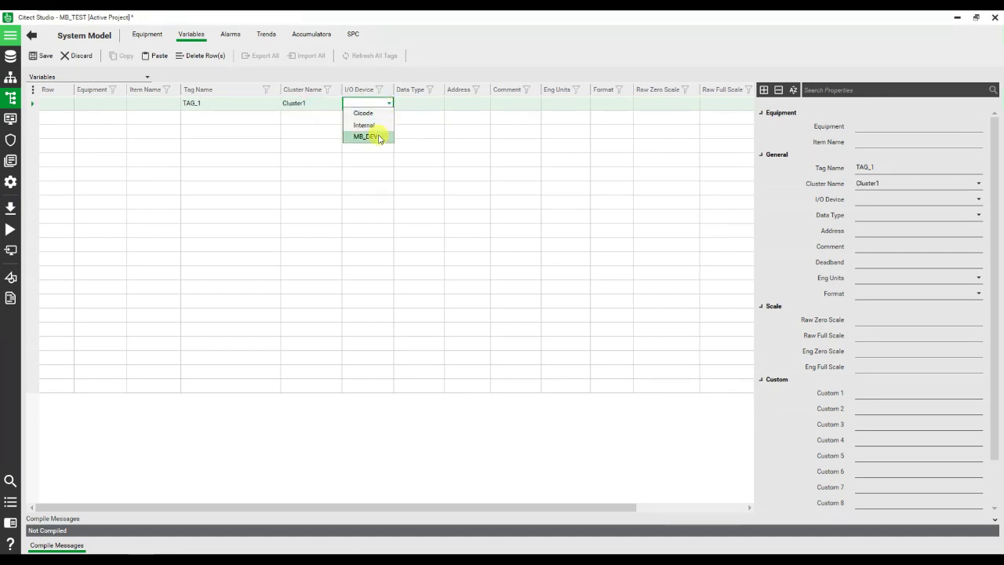
left_click(380, 136)
Set TAG_1's data type to INT and its address to 40001.
left_click(414, 106)
left_click(425, 105)
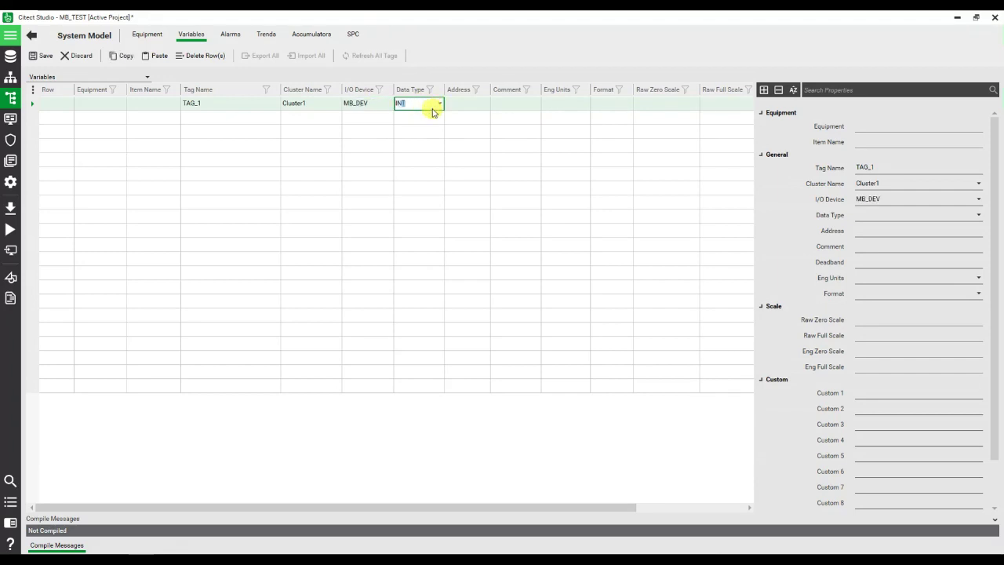
left_click(463, 102)
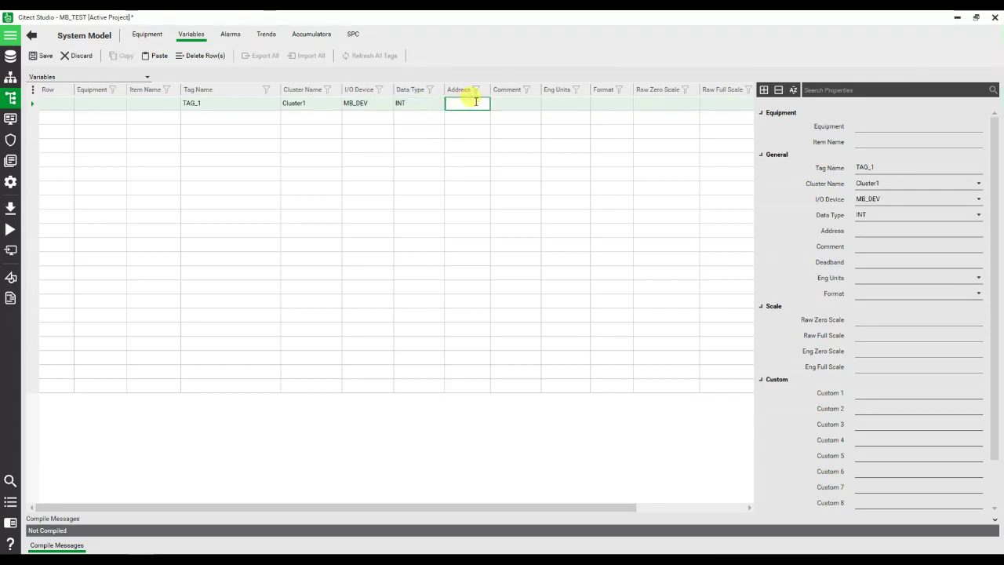
type("40001")
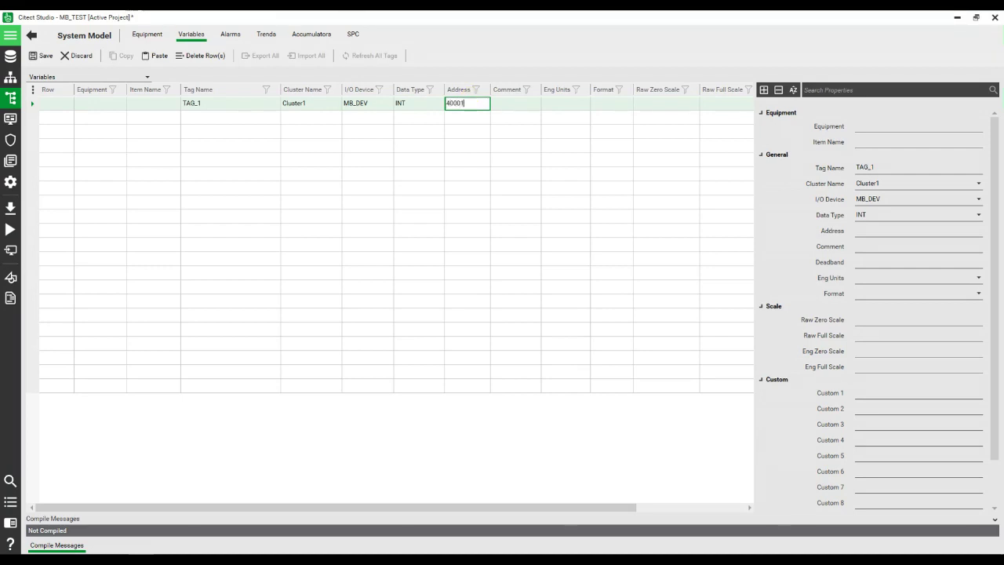
key("Return")
Add a second variable tag named TAG_2 below TAG_1 and assign it to Cluster1.
left_click(270, 106)
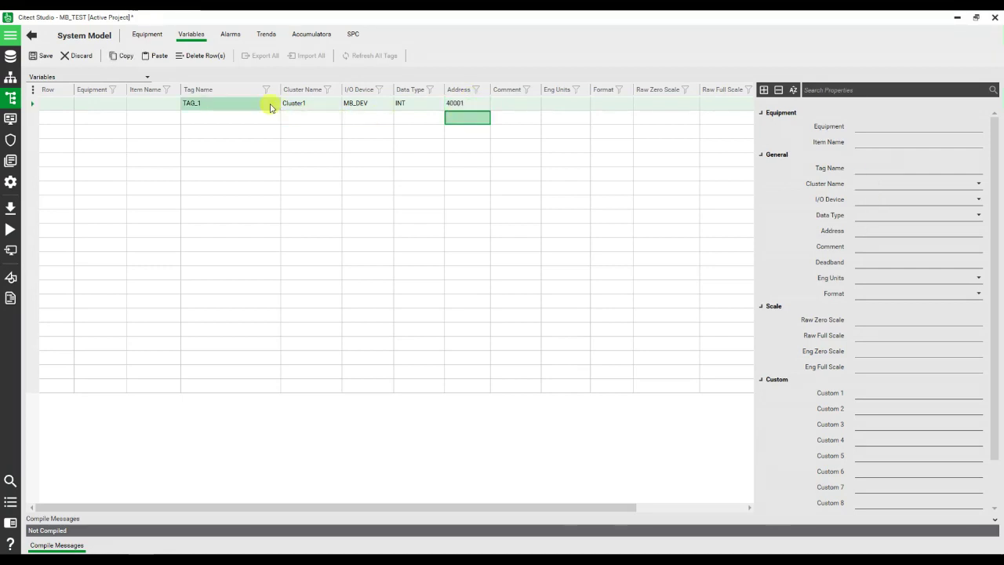
left_click_drag(269, 105, 270, 116)
left_click(271, 118)
type("TAG_2")
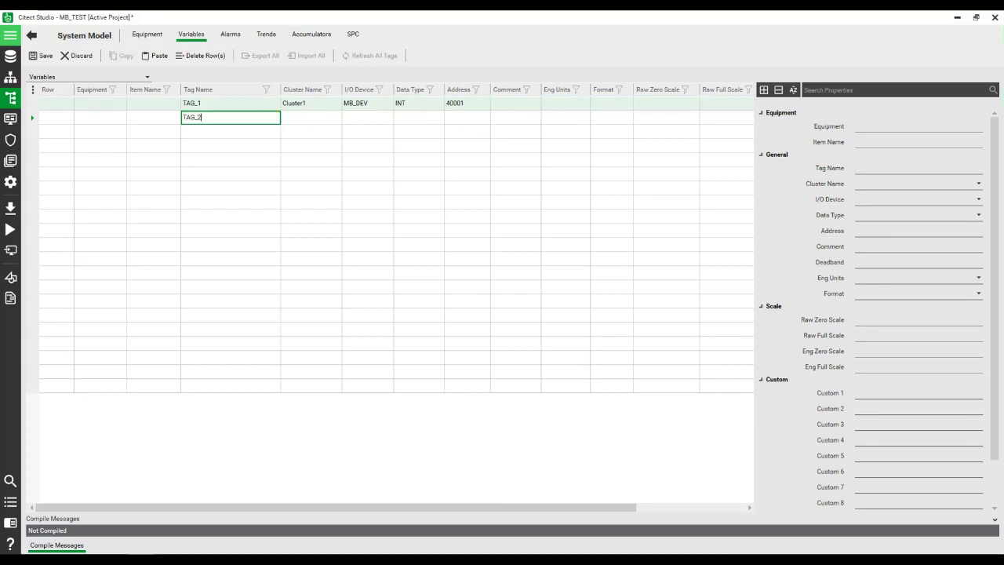
left_click(314, 117)
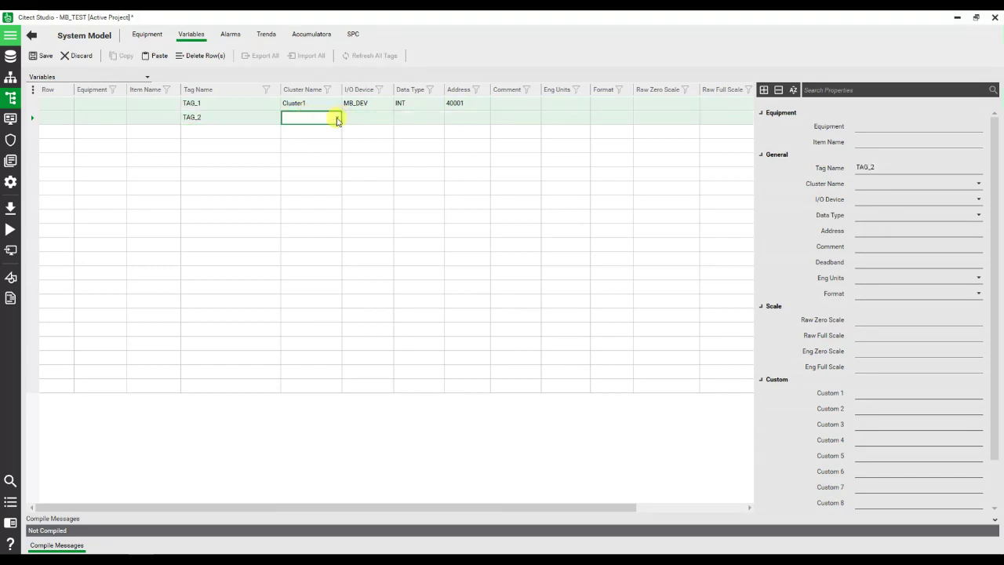
left_click(337, 120)
left_click(330, 128)
Give TAG_2 the I/O device MB_DEV, data type INT and address 40002, and save the variable tags.
left_click(355, 123)
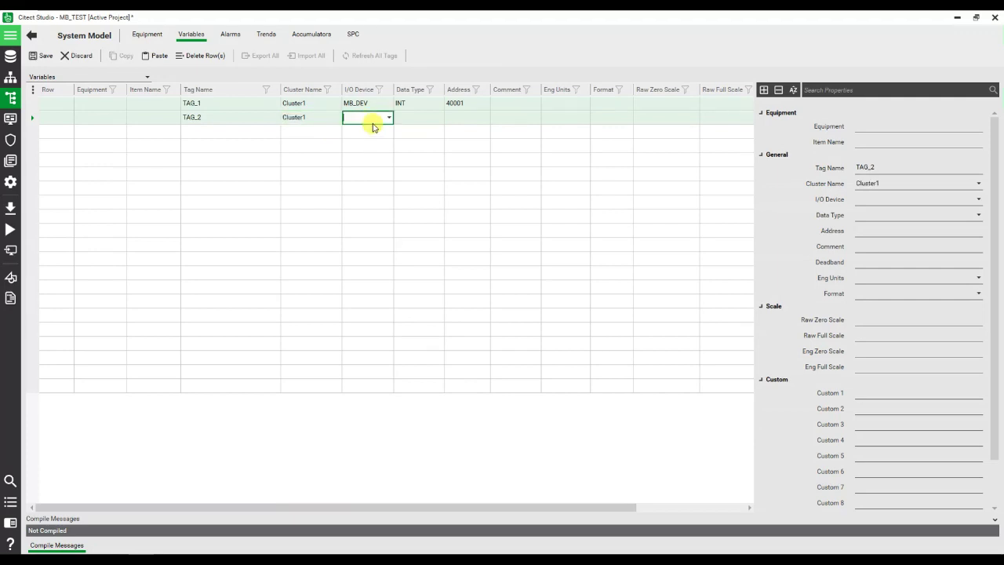
type("MB_DEV")
left_click(415, 118)
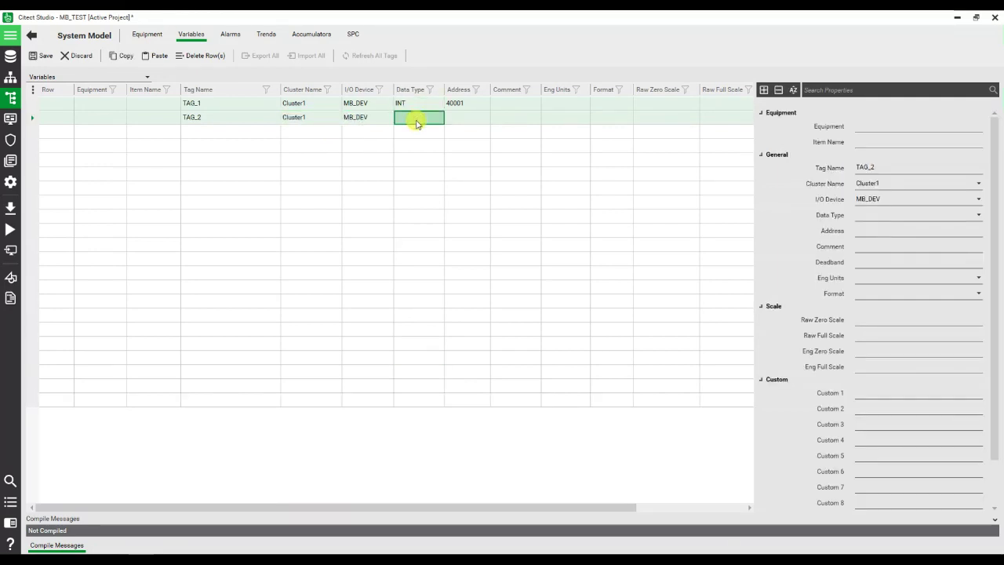
type("INT")
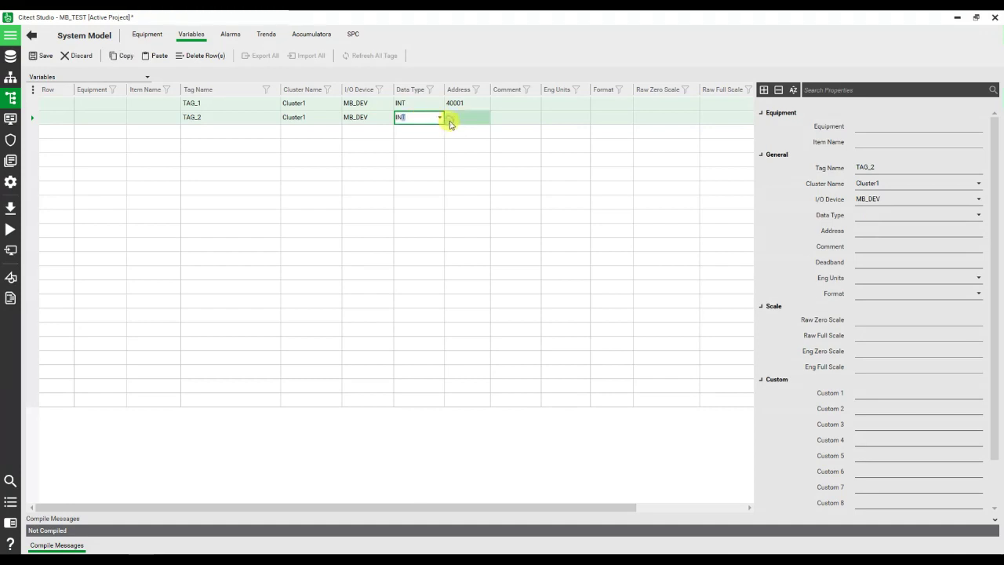
left_click(450, 120)
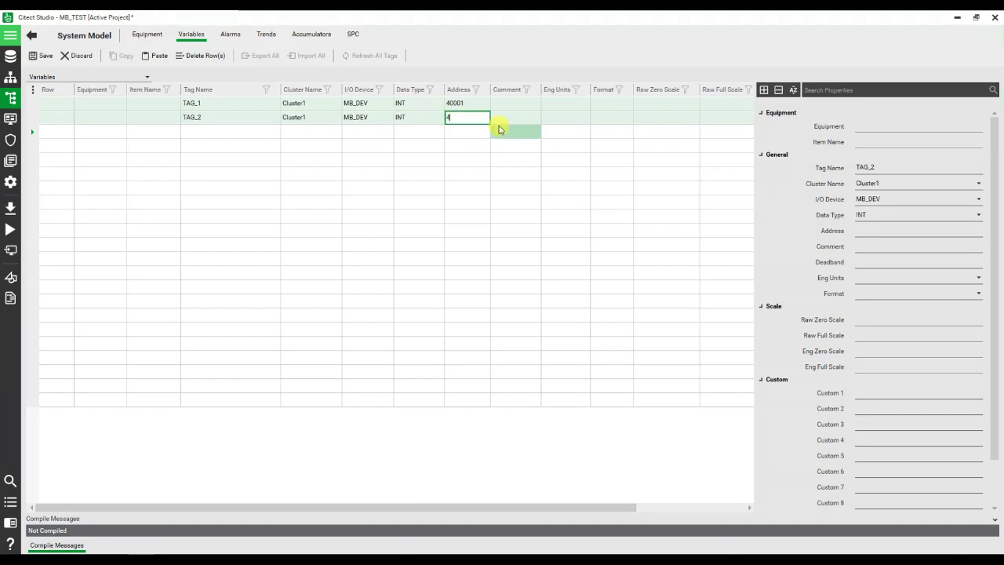
type("40002")
key("Return")
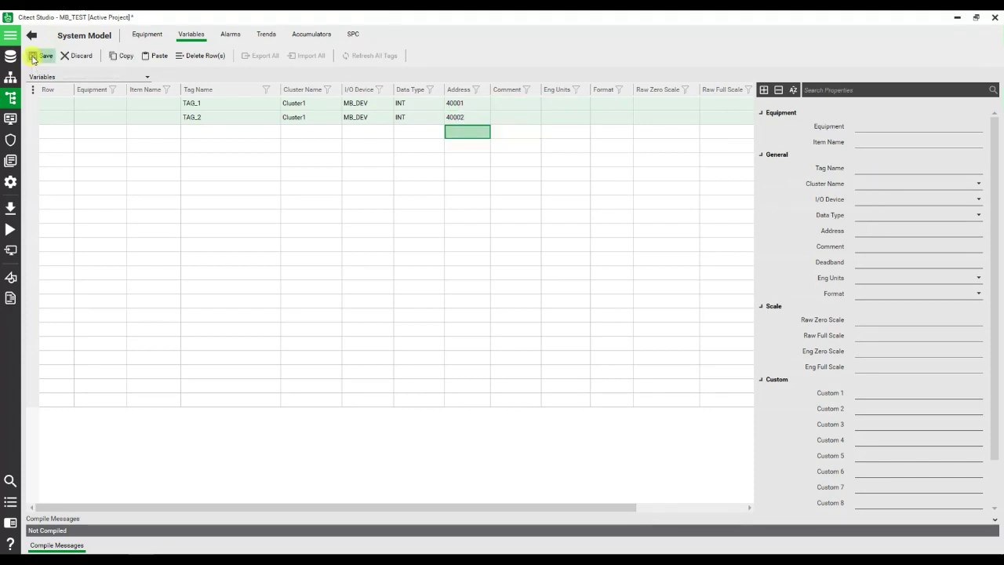
left_click(33, 56)
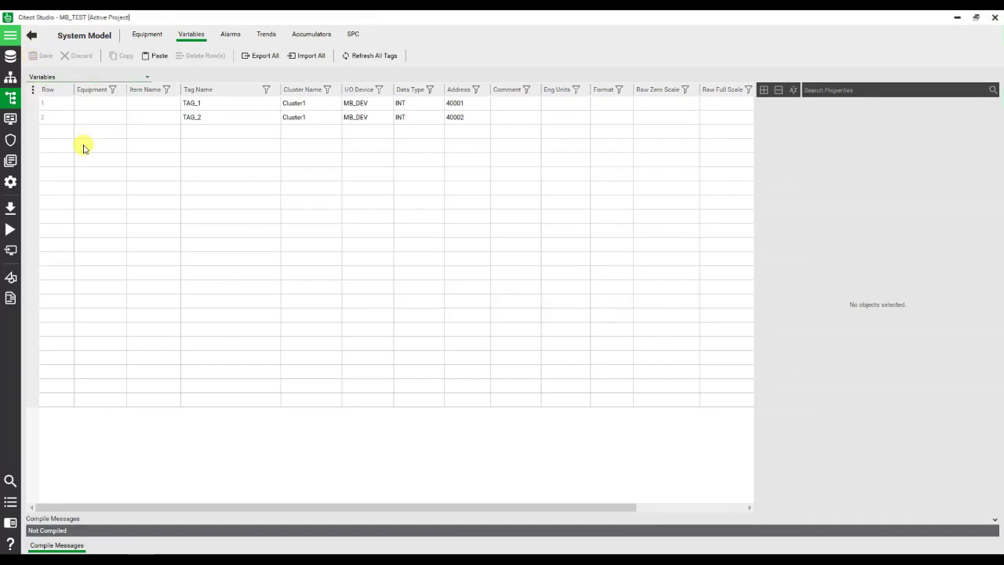
Switch to Citect Graphics Builder and create a new page from the normal template in tab_style_1 at HD1080 resolution.
left_click(204, 561)
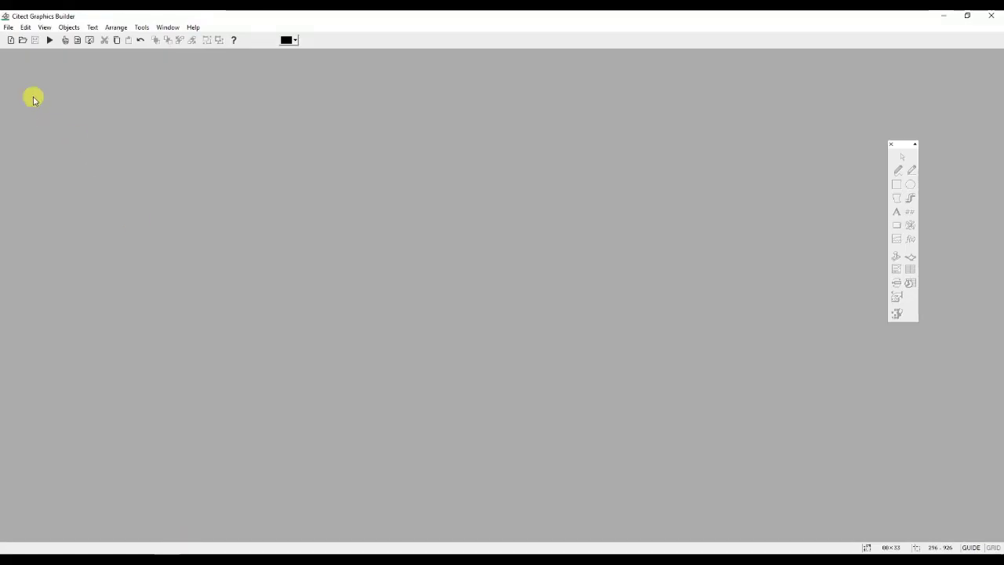
left_click(12, 40)
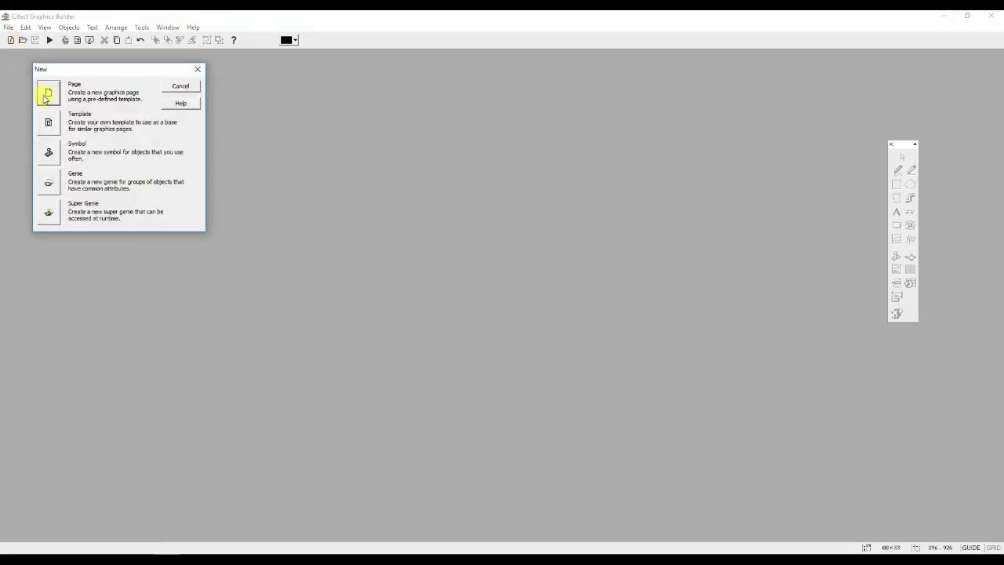
left_click(45, 95)
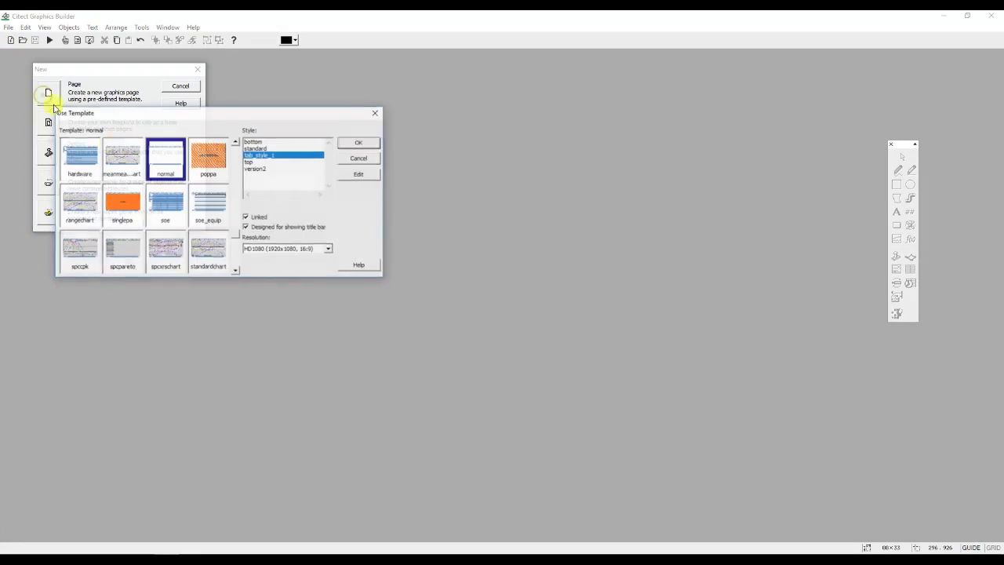
left_click(357, 146)
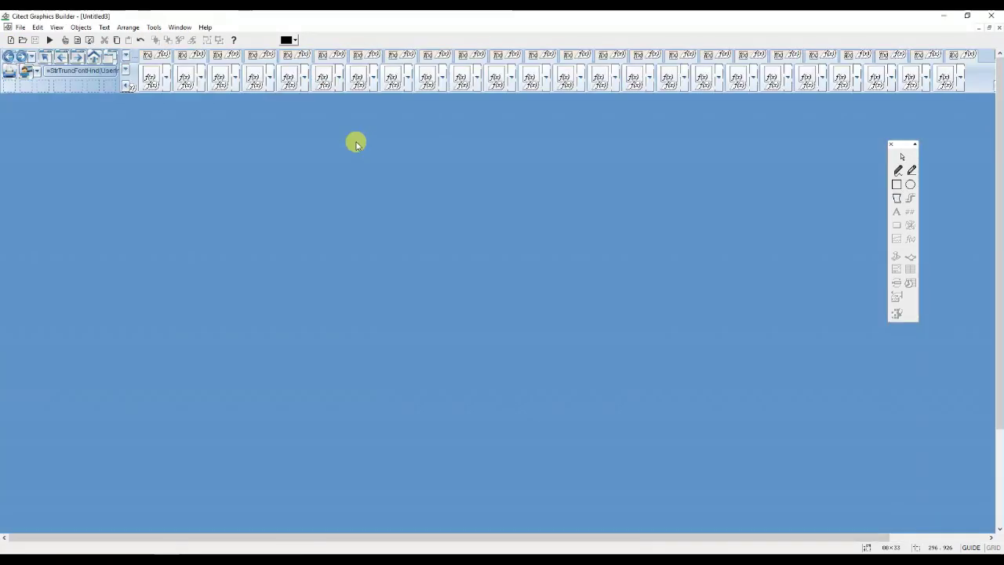
Place a numeric display on the new page with TAG_1 as its expression and a larger Arial font.
left_click(910, 215)
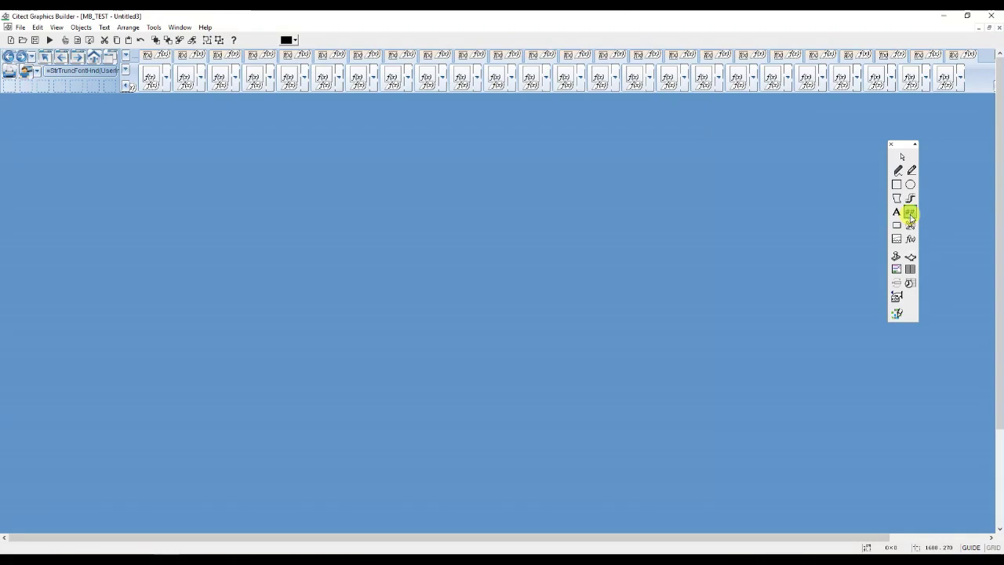
left_click(355, 192)
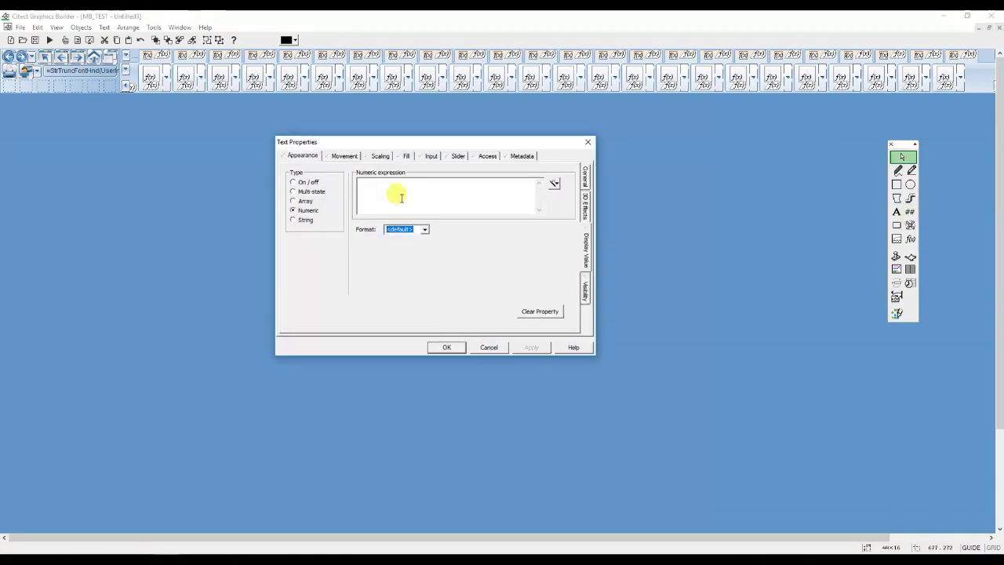
type("TA")
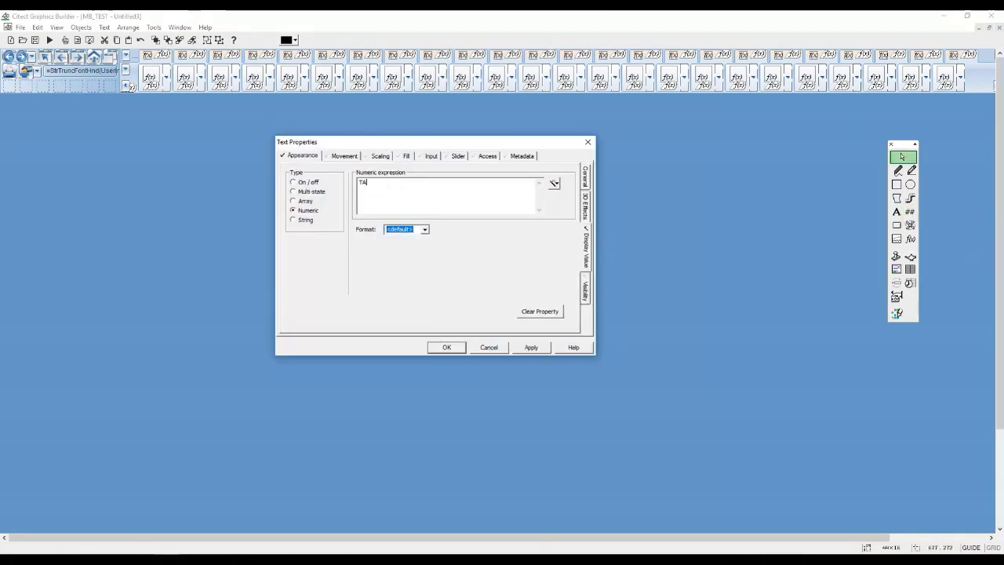
type("G_1")
left_click(587, 177)
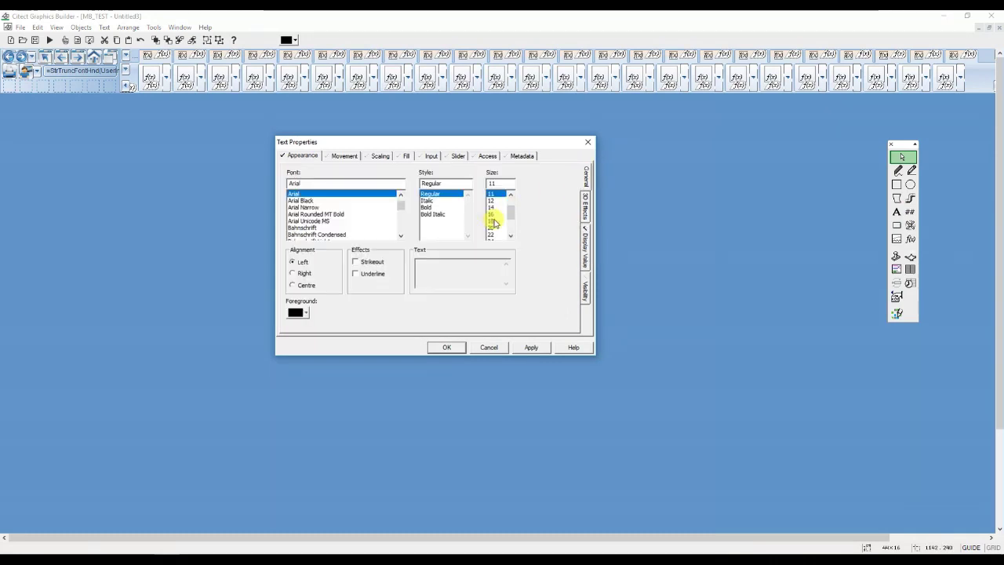
left_click(454, 348)
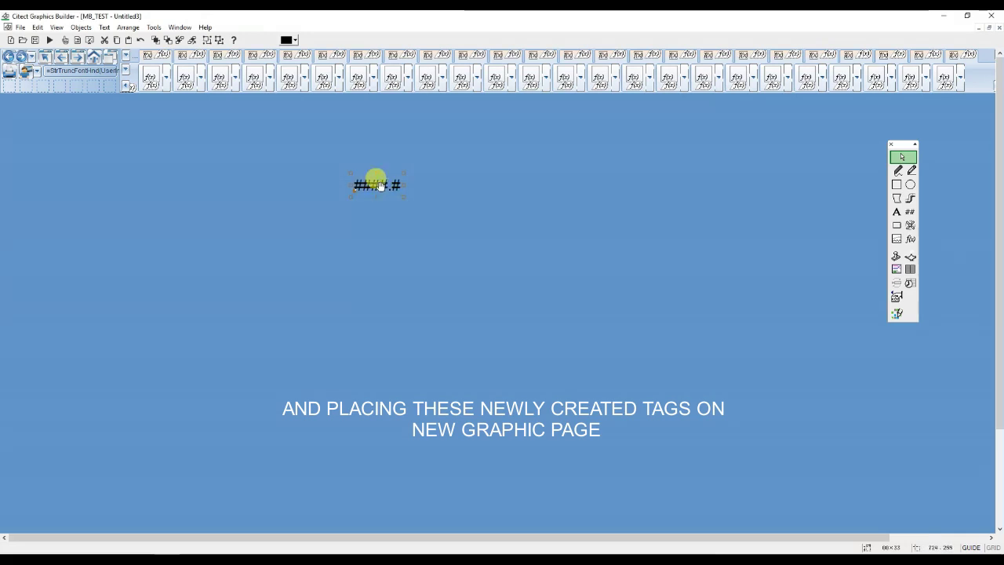
Duplicate the TAG_1 numeric display directly below the original and set the copy's numeric expression to TAG_2.
left_click_drag(379, 185, 383, 219)
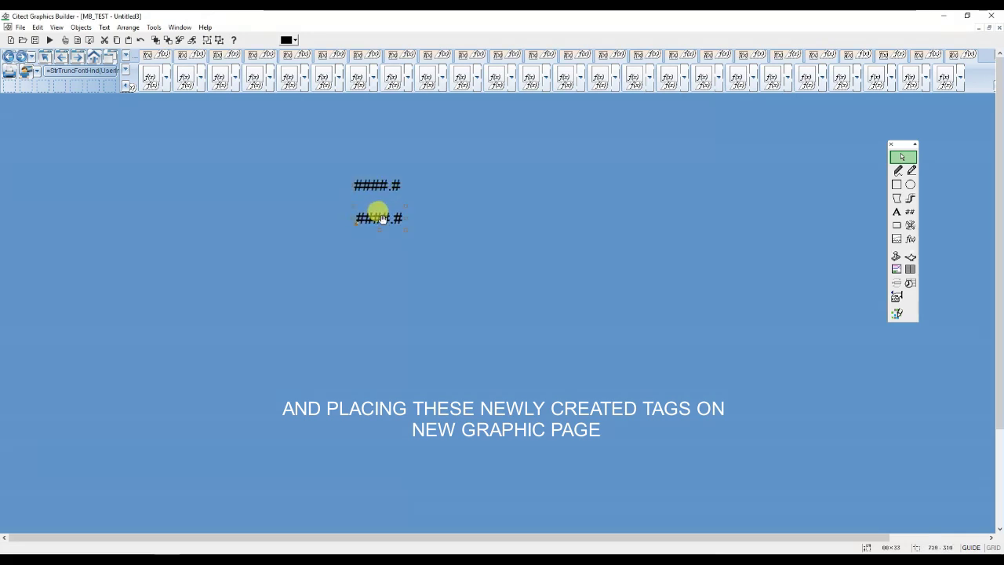
double_click(382, 219)
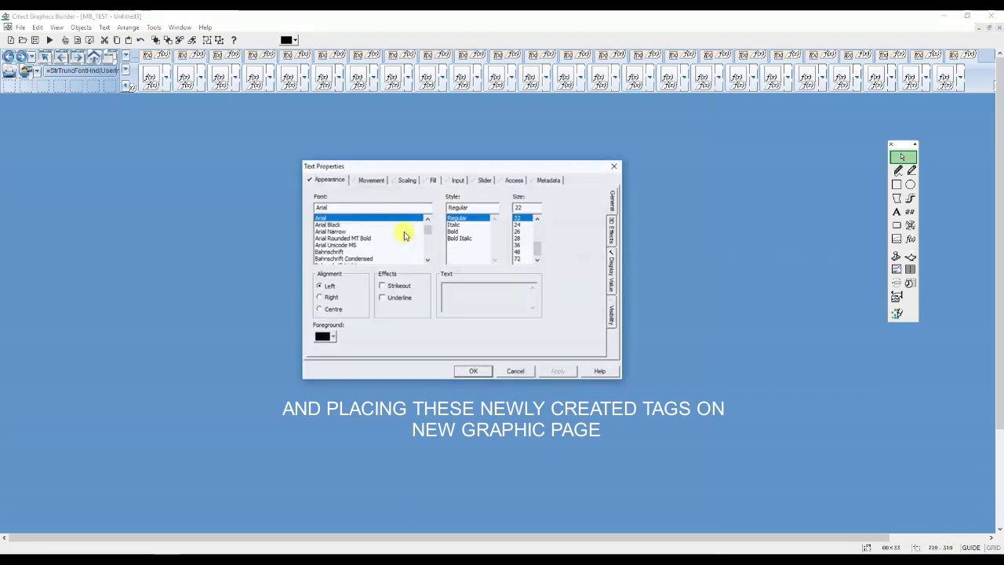
left_click(616, 286)
left_click(484, 226)
key("BackSpace")
type("2")
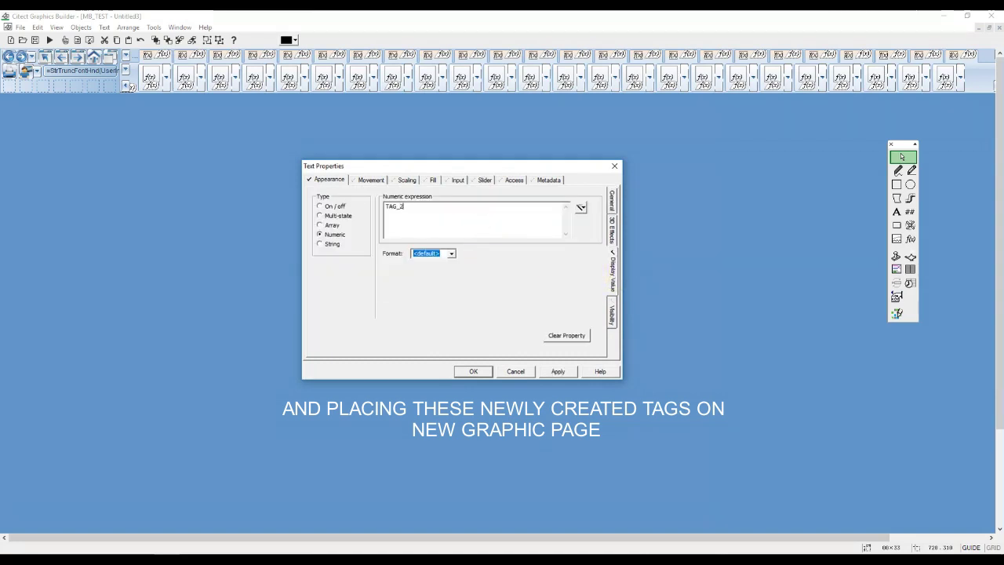
left_click(472, 371)
double_click(383, 217)
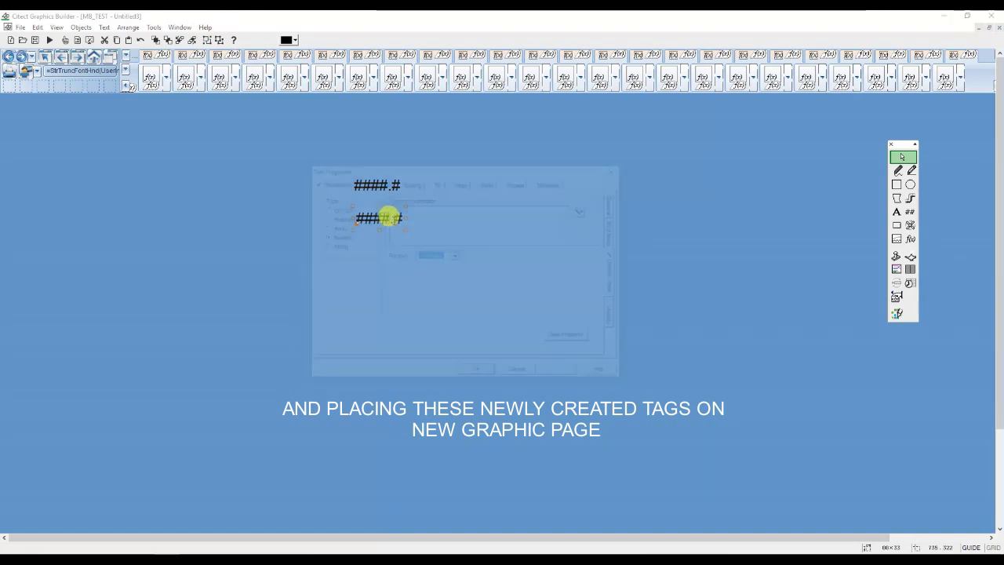
left_click(476, 373)
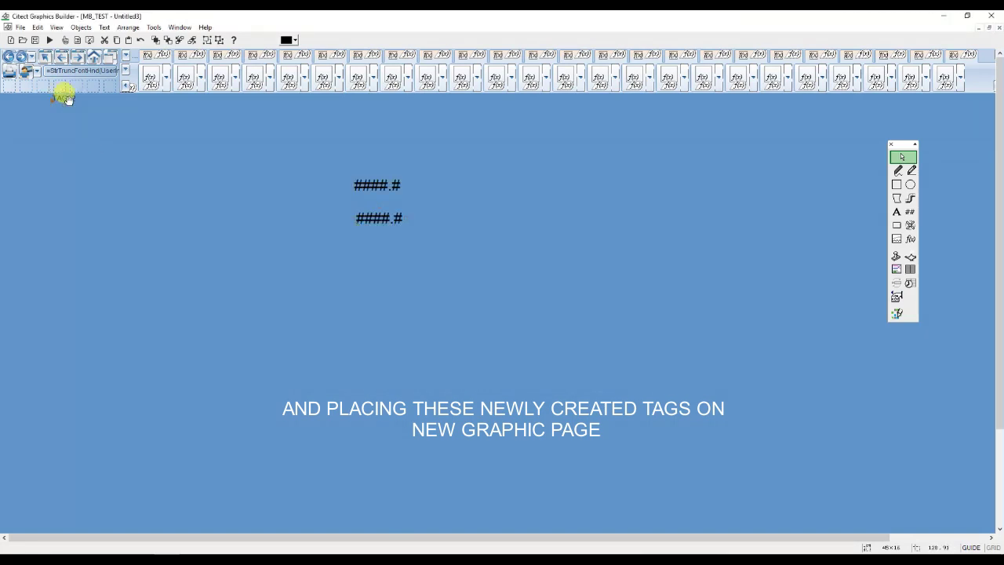
Label the lower numeric display with the text TAG_2 beside it, in Arial at font size 18.
double_click(318, 221)
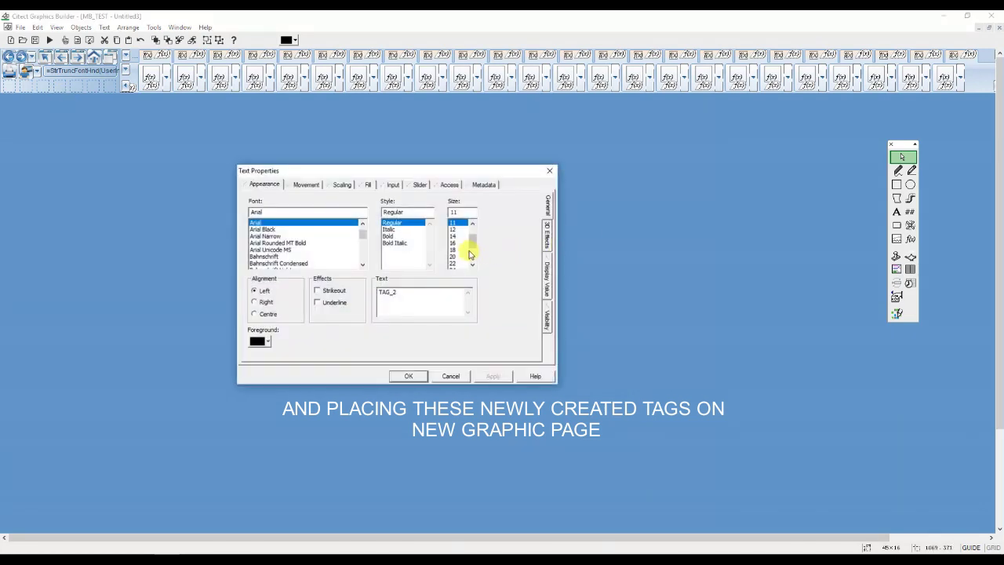
left_click(455, 251)
left_click(408, 375)
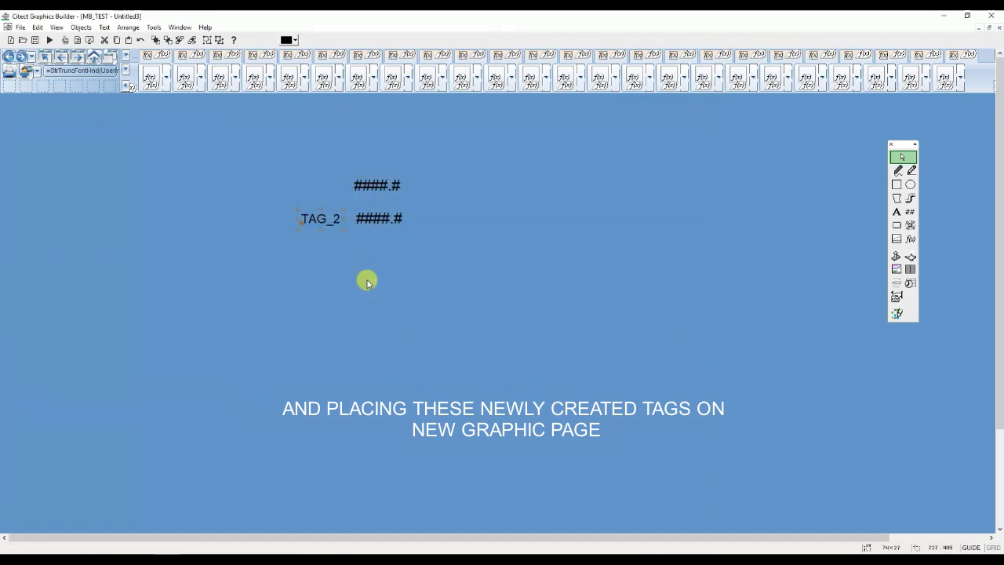
Duplicate the TAG_2 label next to the upper numeric display and change the copy's text to TAG_1.
left_click_drag(324, 223, 317, 190)
double_click(318, 188)
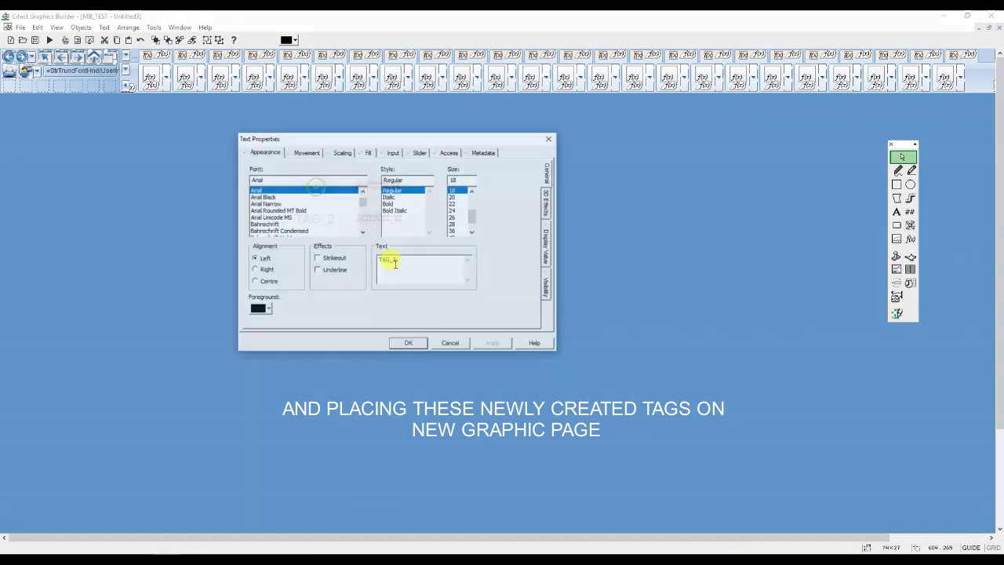
left_click(428, 264)
key("BackSpace")
type("1")
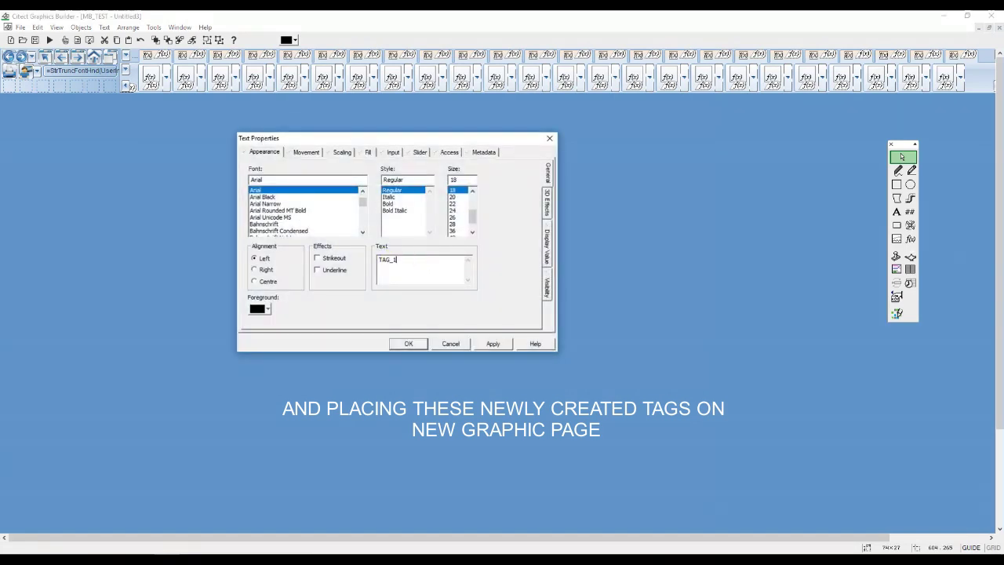
left_click(407, 345)
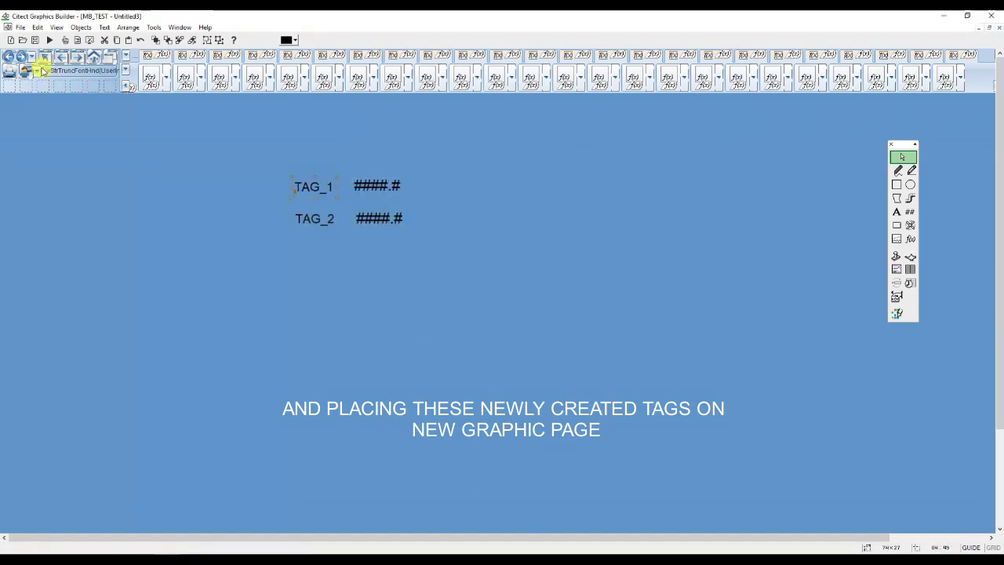
Save the graphics page as Page1 in the MB_TEST project and close it.
left_click(36, 40)
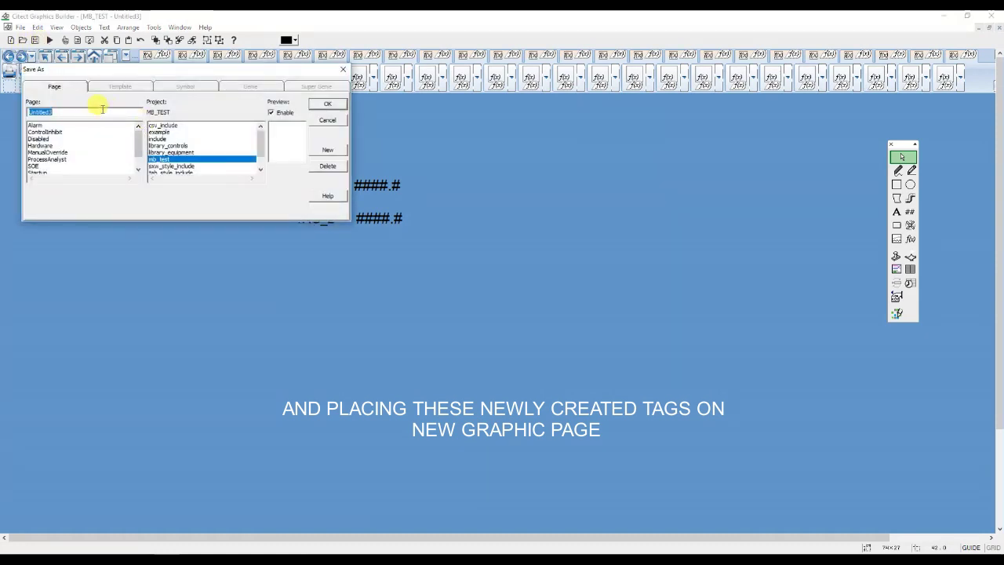
type("P")
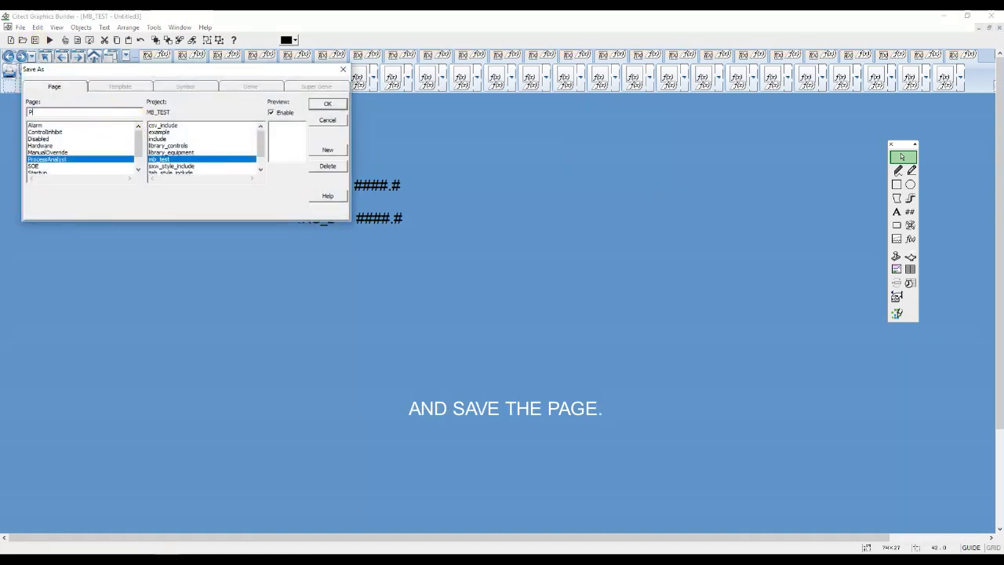
type("age1")
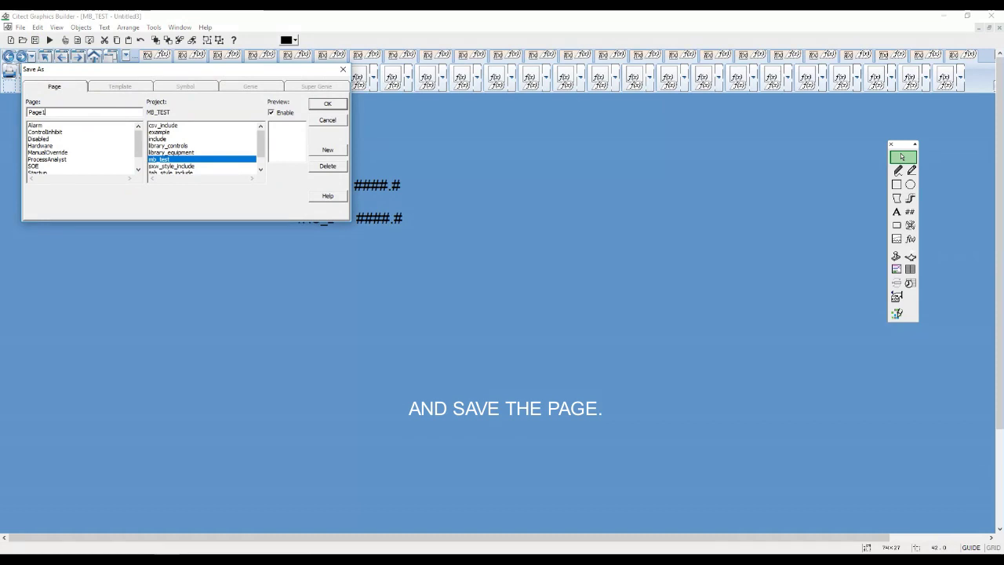
key("Return")
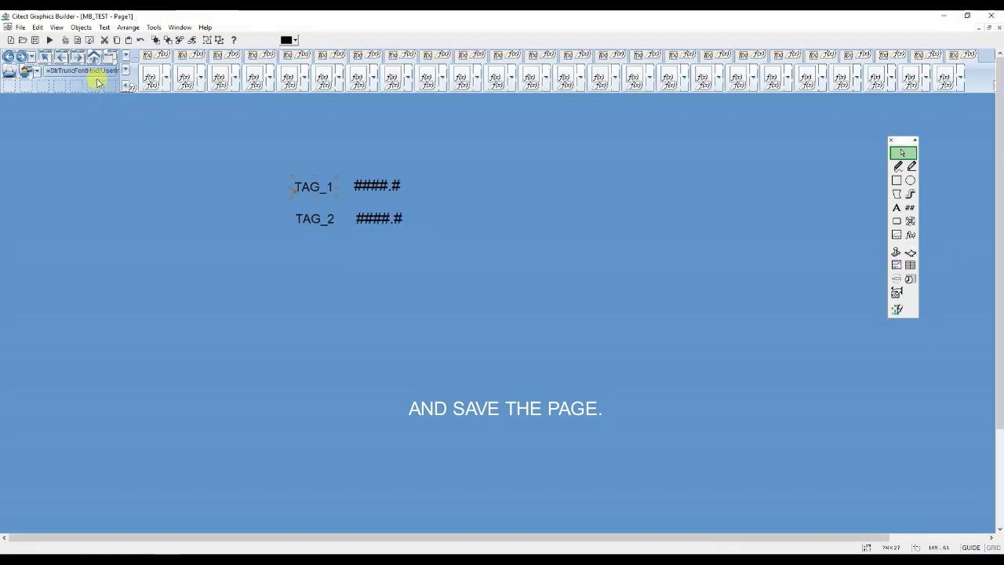
left_click(36, 40)
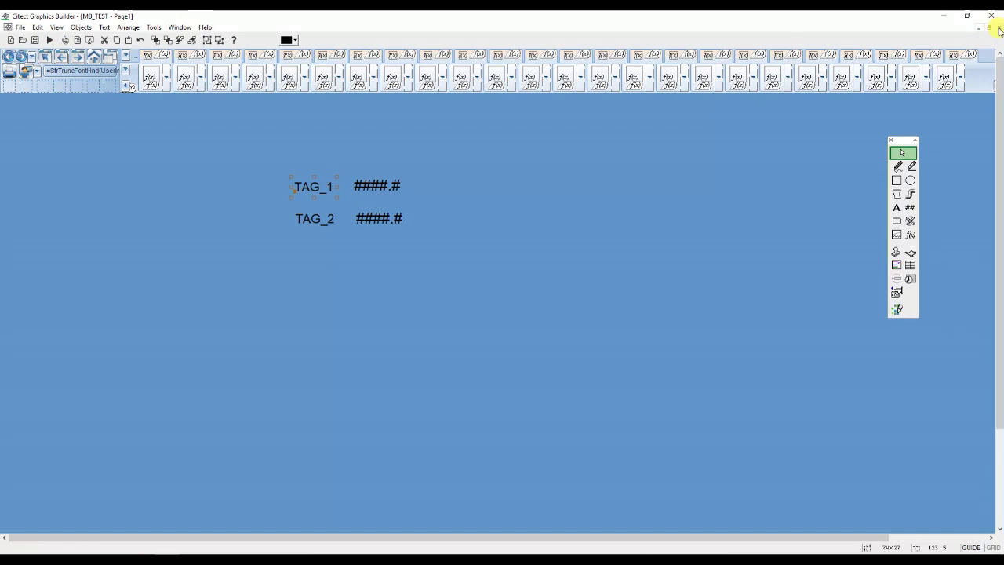
left_click(992, 27)
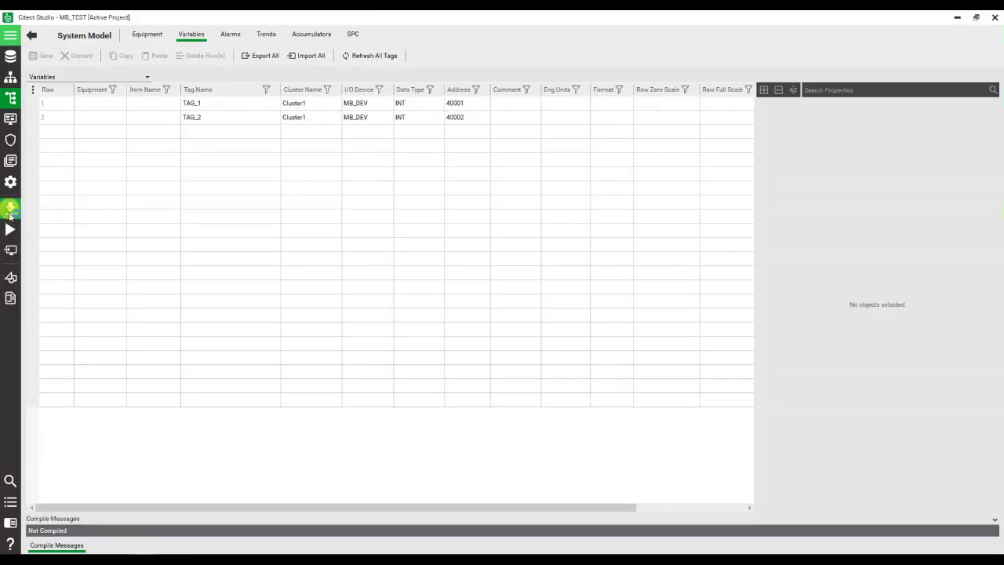
Compile the MB_TEST project in Citect Studio and start the Setup Wizard from the project list.
left_click(10, 210)
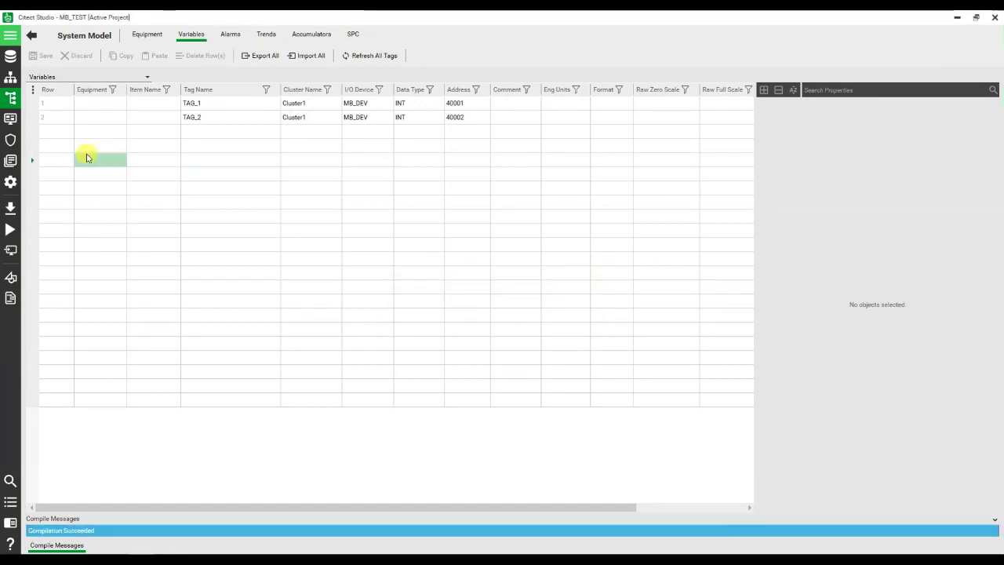
left_click(10, 56)
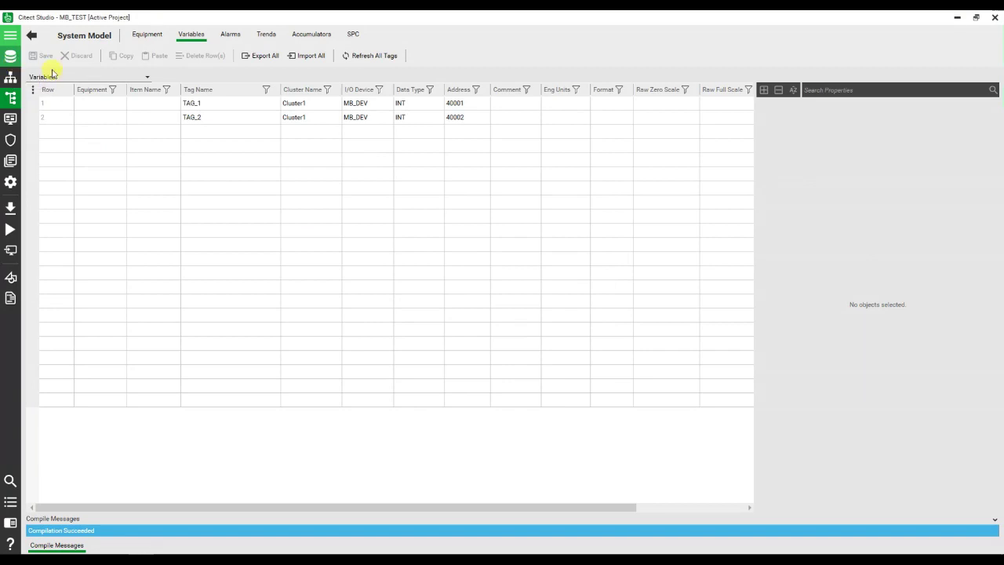
left_click(249, 59)
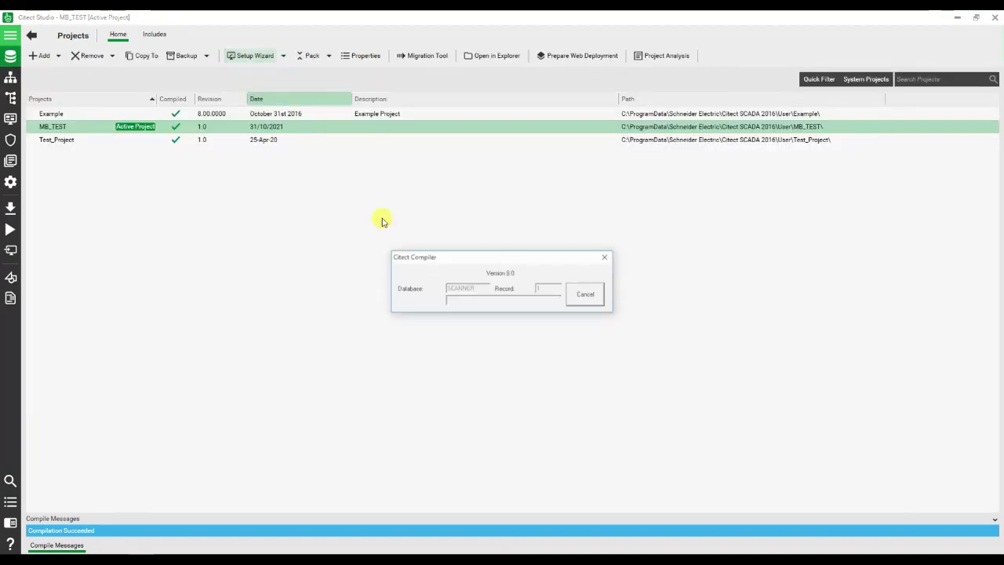
Accept the setup defaults for running MB_TEST from the Local Engineering Environment, continuing through to the general options.
left_click(531, 355)
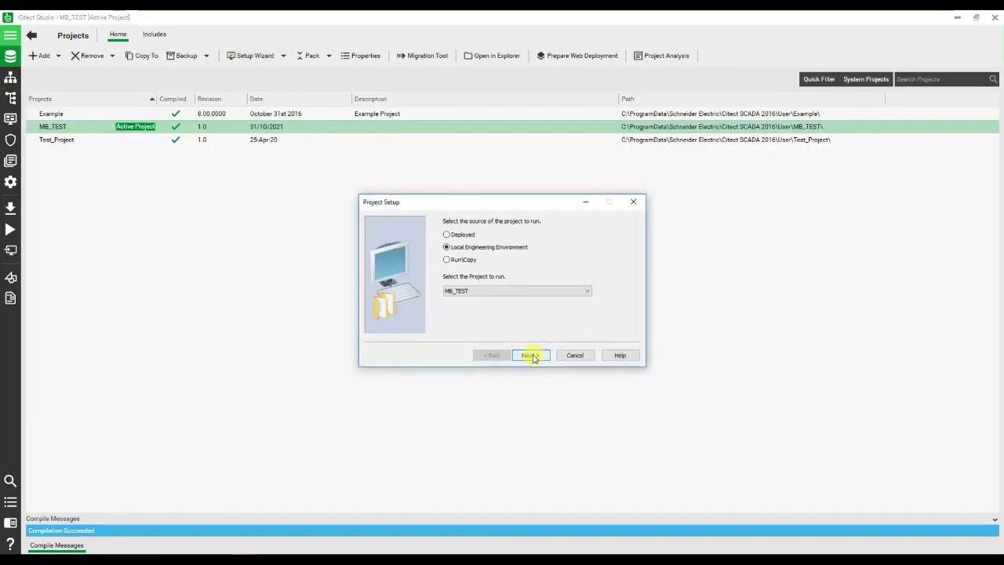
left_click(532, 355)
left_click(531, 354)
left_click(532, 354)
left_click(531, 355)
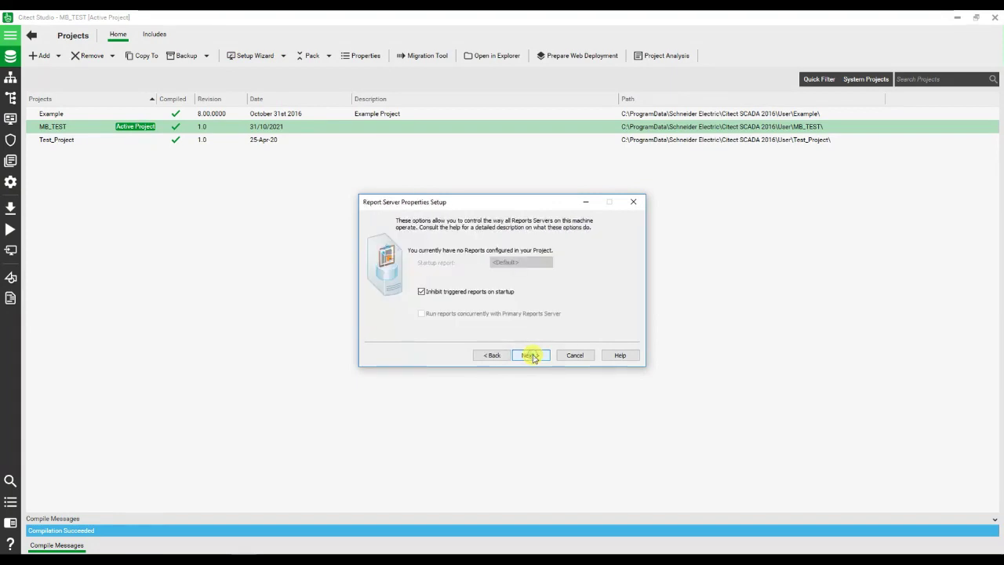
left_click(531, 355)
left_click(531, 355)
left_click(531, 355)
left_click(531, 354)
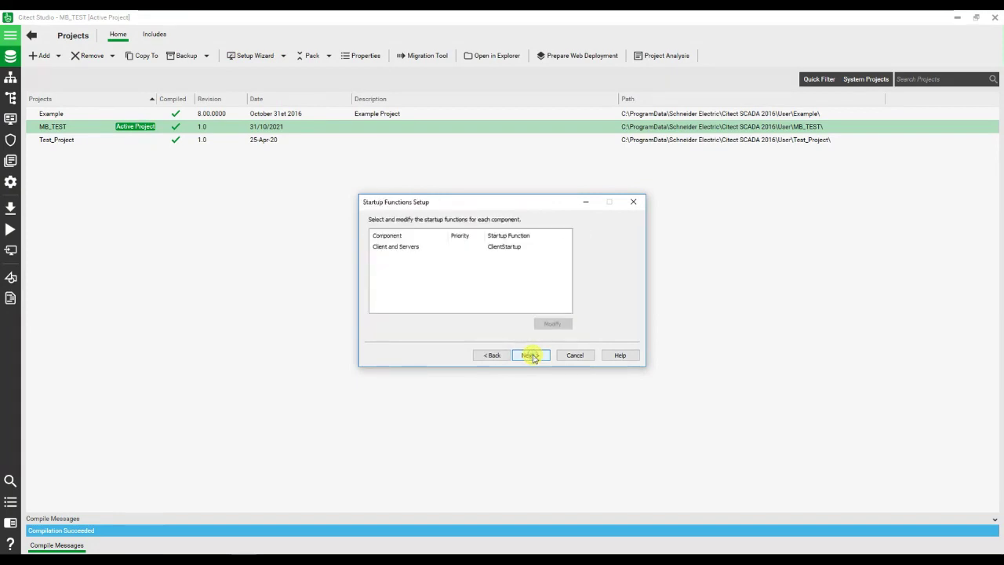
left_click(532, 355)
left_click(531, 355)
left_click(532, 355)
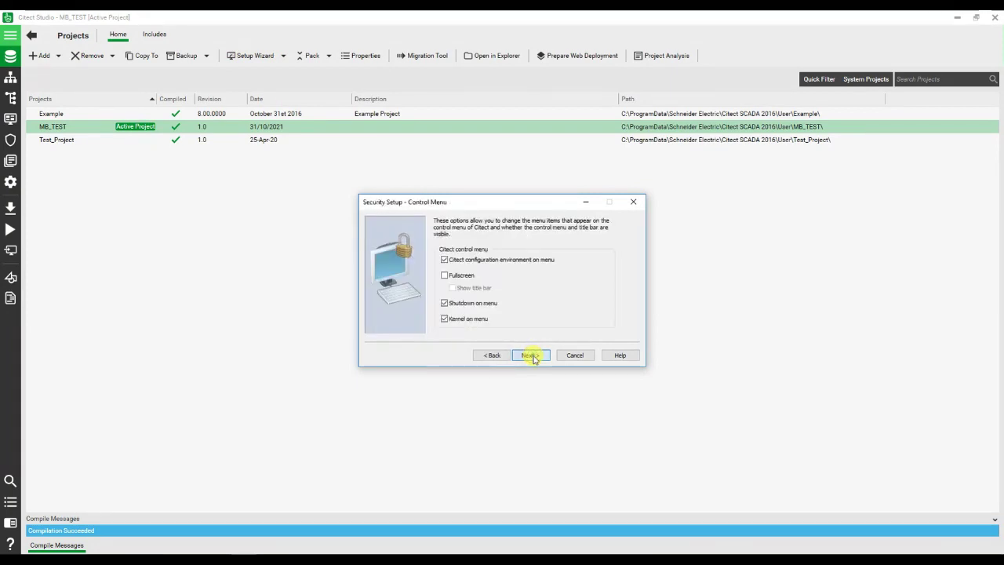
left_click(531, 354)
left_click(531, 355)
left_click(531, 355)
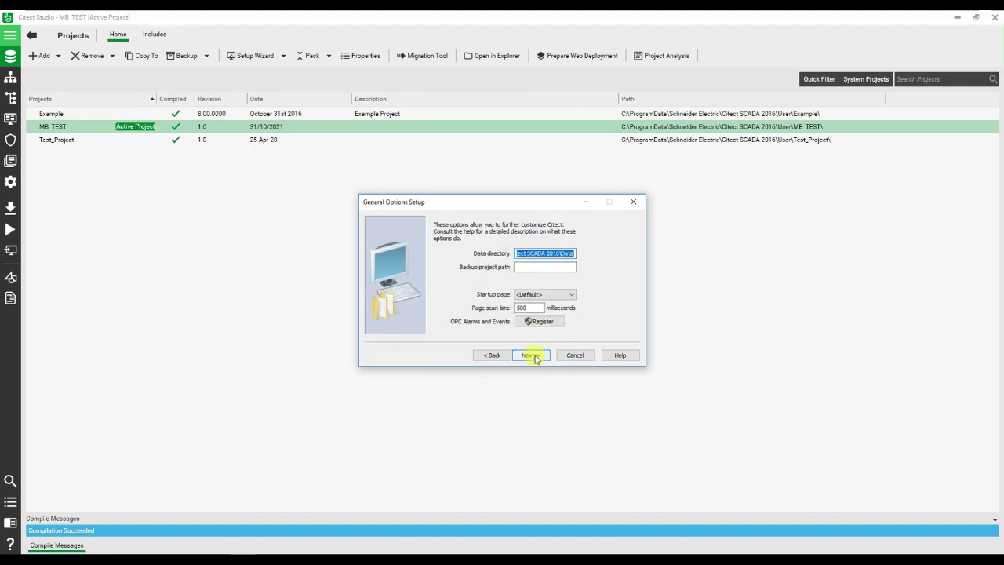
Choose Page1 as the startup page in the general options and finish the computer setup.
left_click(547, 295)
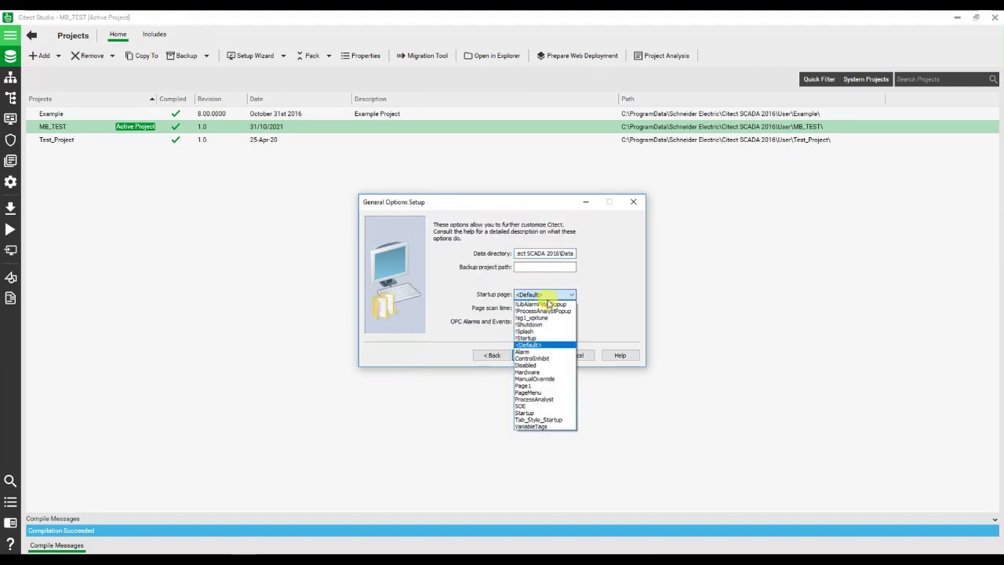
left_click(538, 385)
left_click(530, 356)
left_click(530, 356)
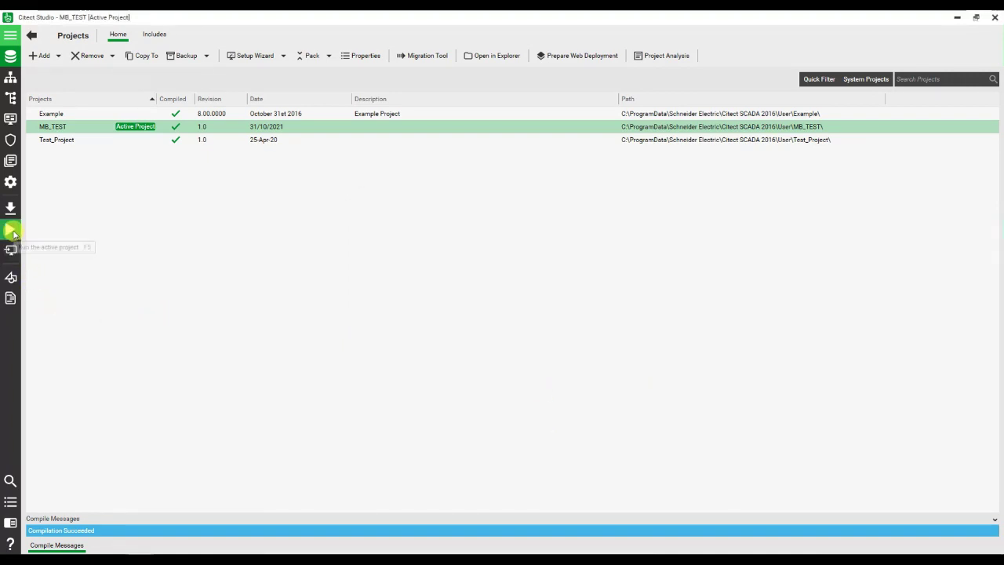
Run the active MB_TEST project and agree to start it in Demo Mode.
left_click(14, 233)
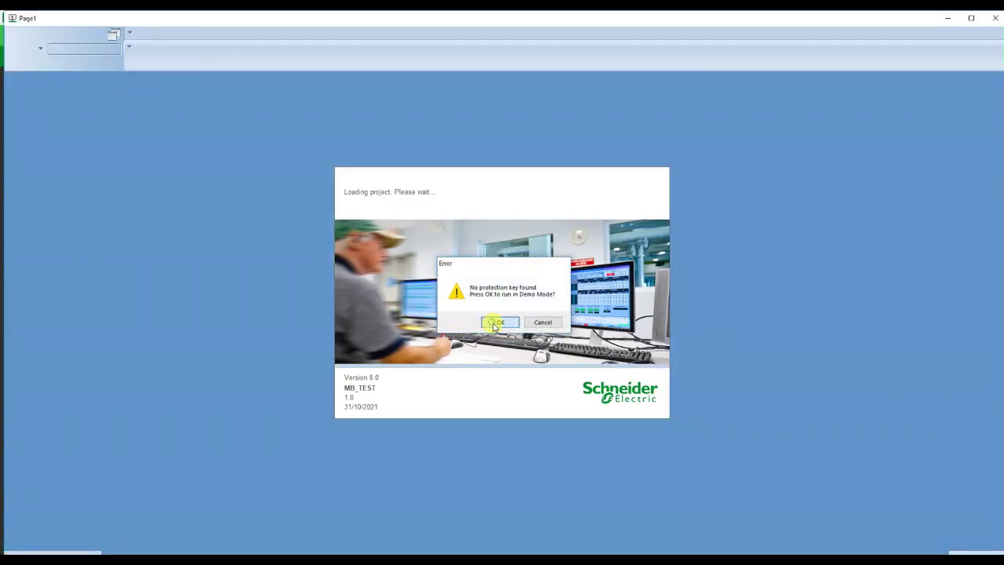
left_click(490, 323)
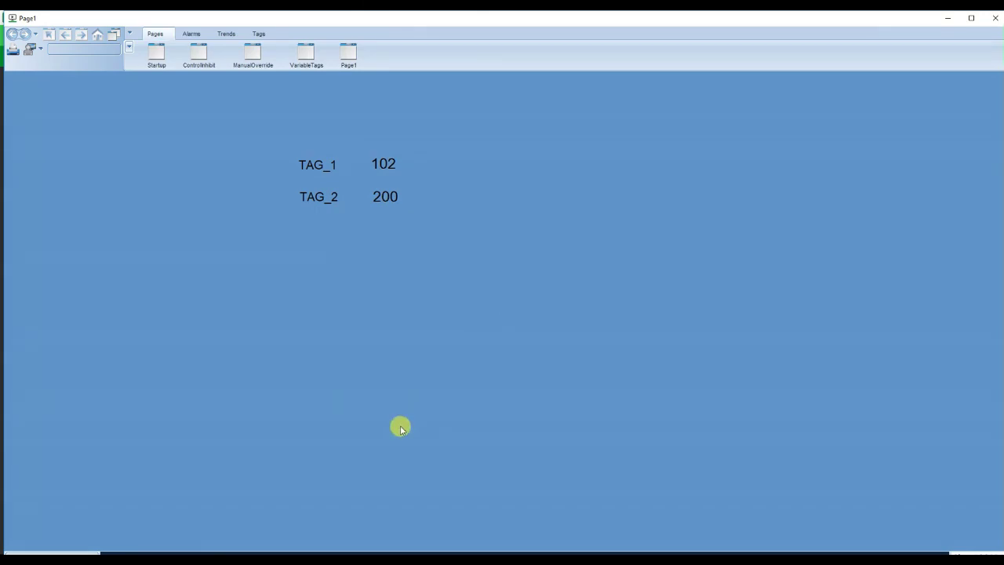
Switch to ModScan32 over the running page and disconnect it from the Modbus device.
key("super")
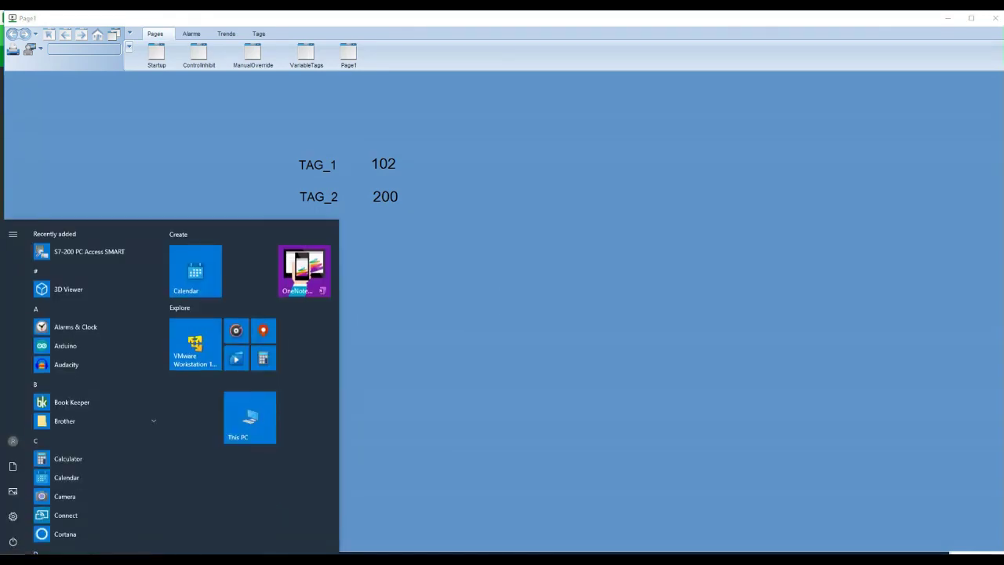
left_click(118, 555)
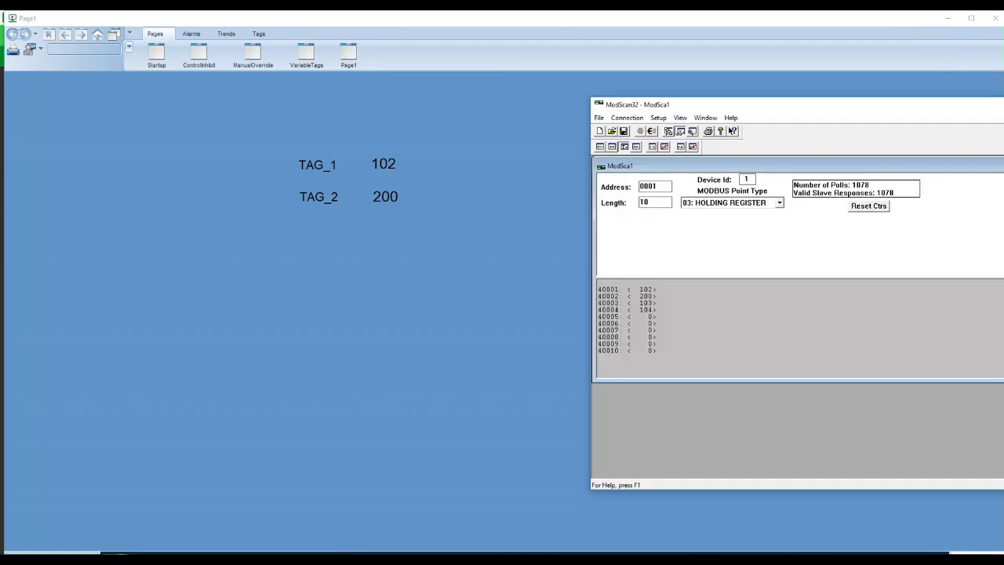
left_click(627, 118)
left_click(638, 142)
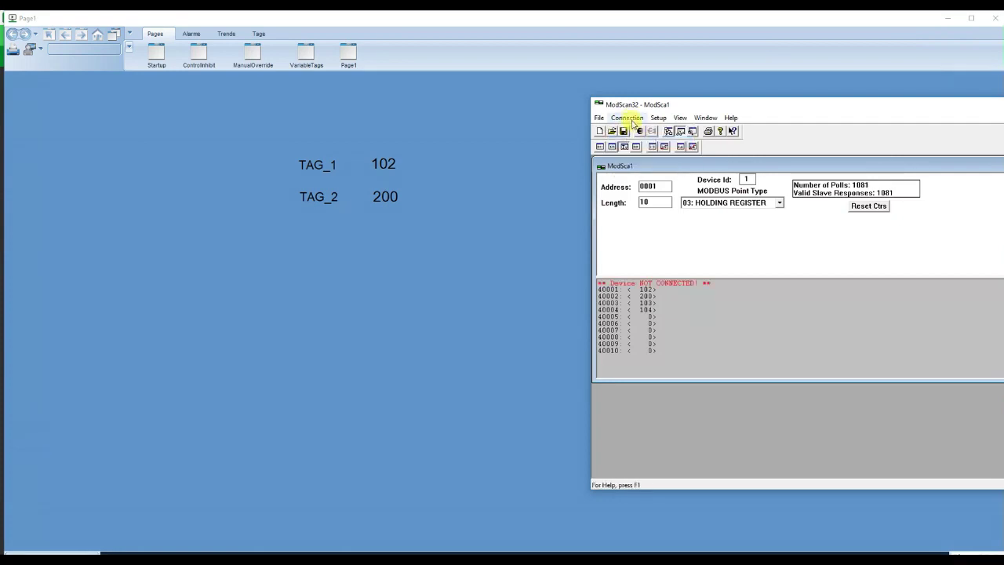
Reconnect ModScan32 through Remote TCP/IP Server at IP address 192.168.0.11 and service port 503.
left_click(628, 118)
left_click(637, 130)
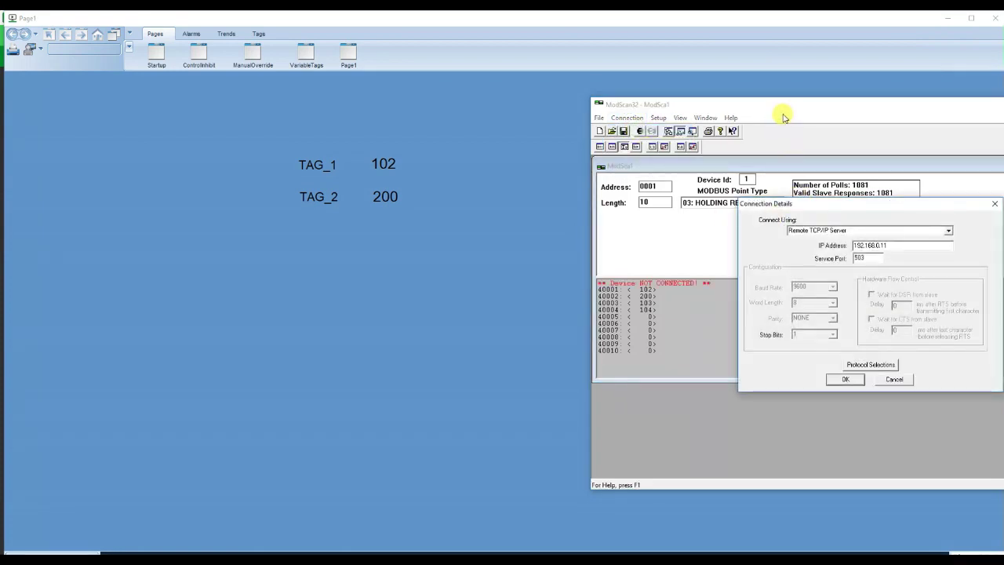
left_click_drag(836, 204, 740, 205)
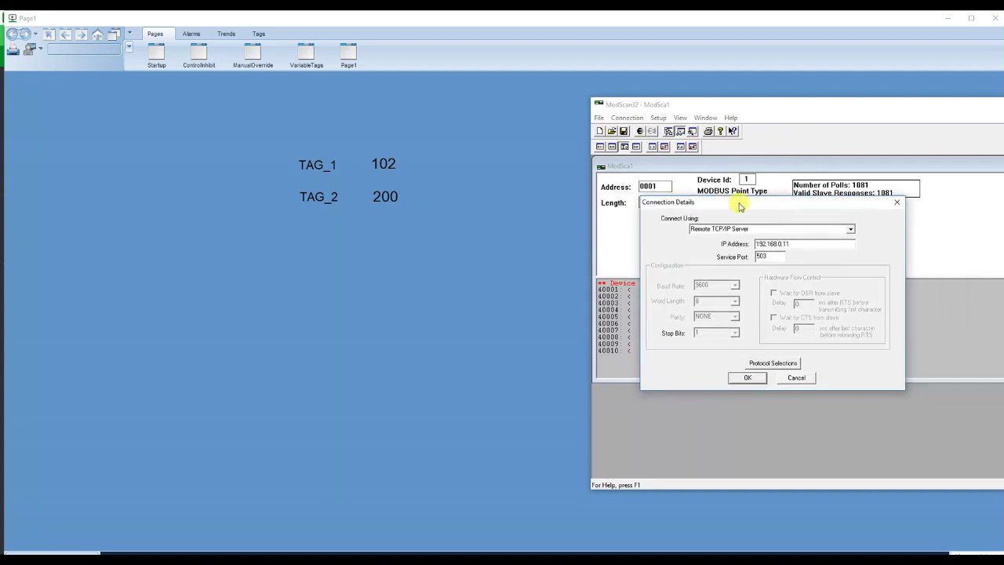
double_click(773, 256)
left_click(798, 243)
left_click_drag(783, 246, 778, 256)
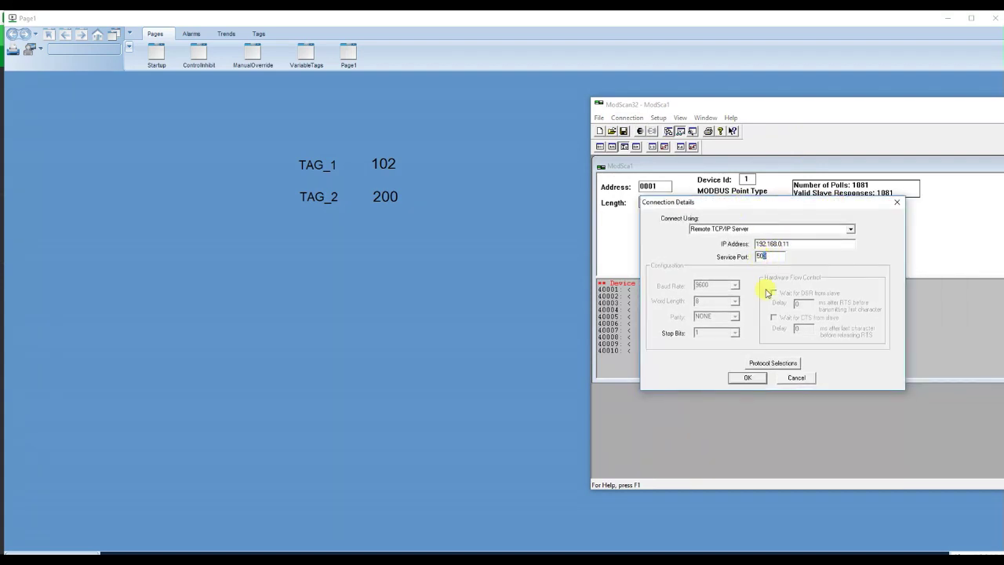
left_click(748, 377)
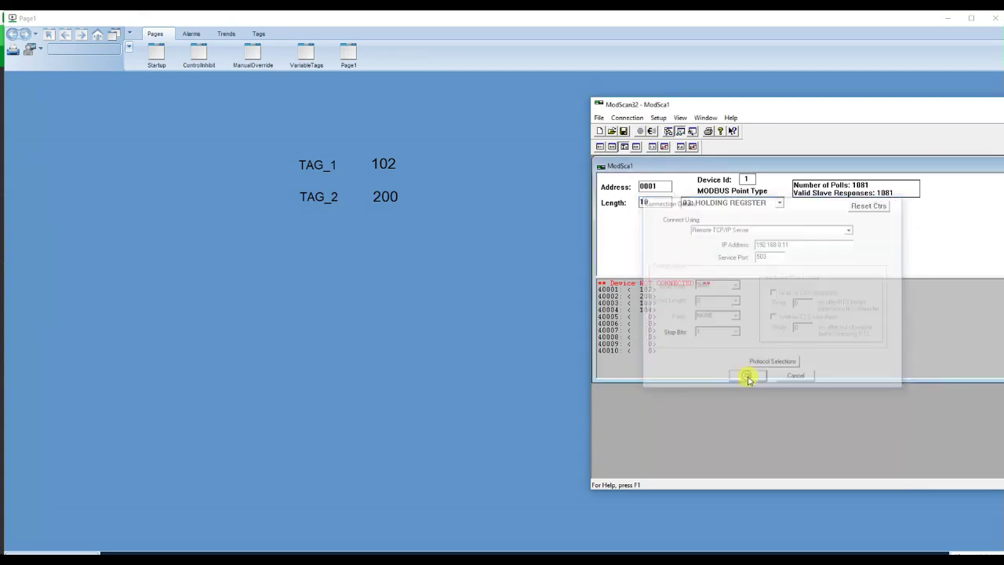
Reset the poll counters in ModScan32 and write the value 105 to holding register 40001.
left_click(867, 209)
double_click(656, 290)
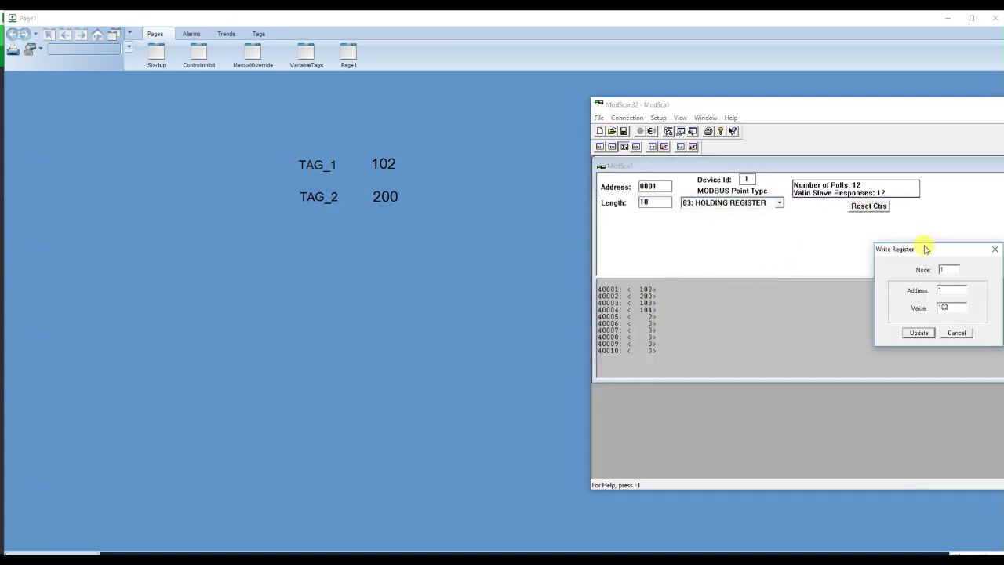
left_click_drag(926, 249, 767, 260)
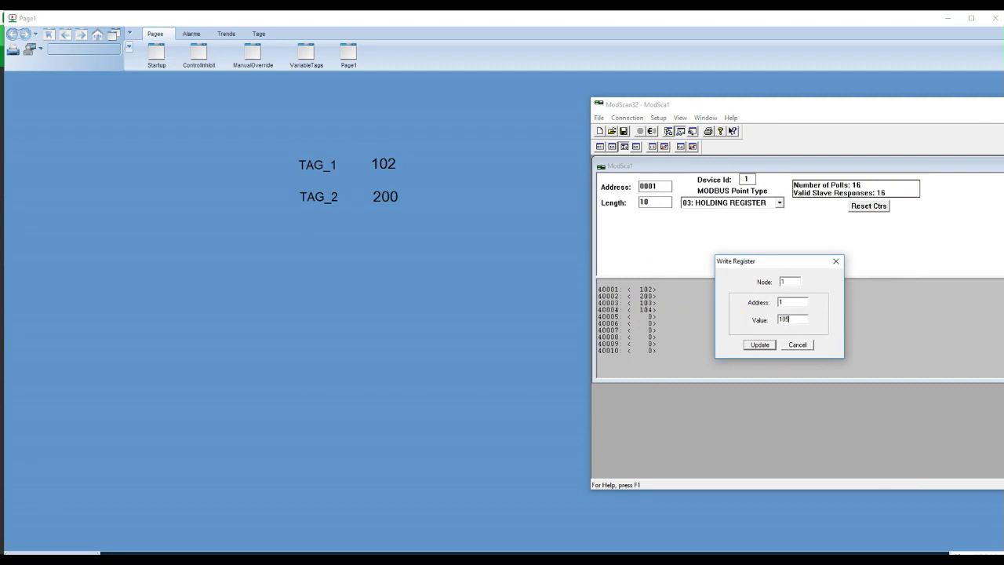
key("Return")
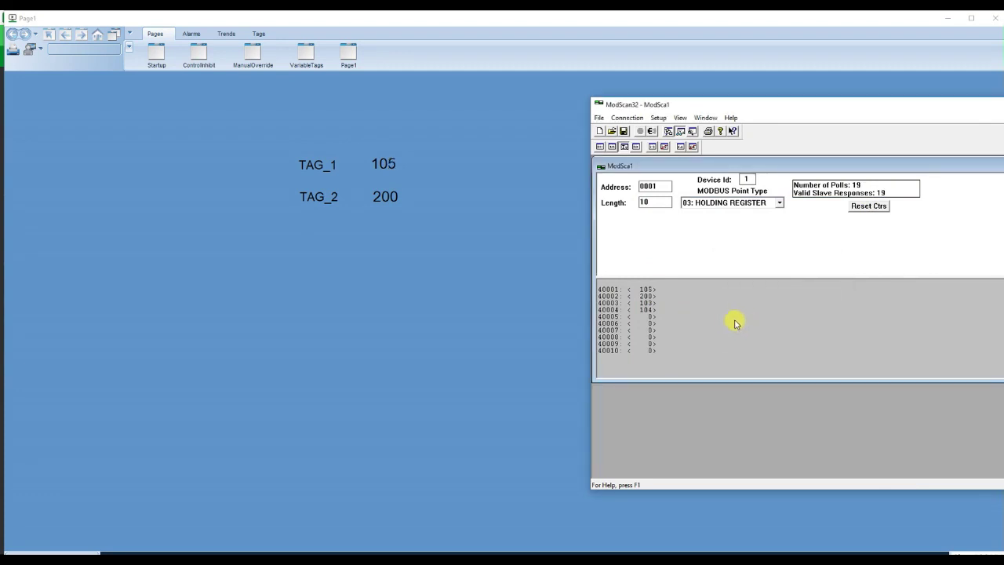
Write the value 300 to holding register 40002 and the value 10 to holding register 40001.
double_click(645, 297)
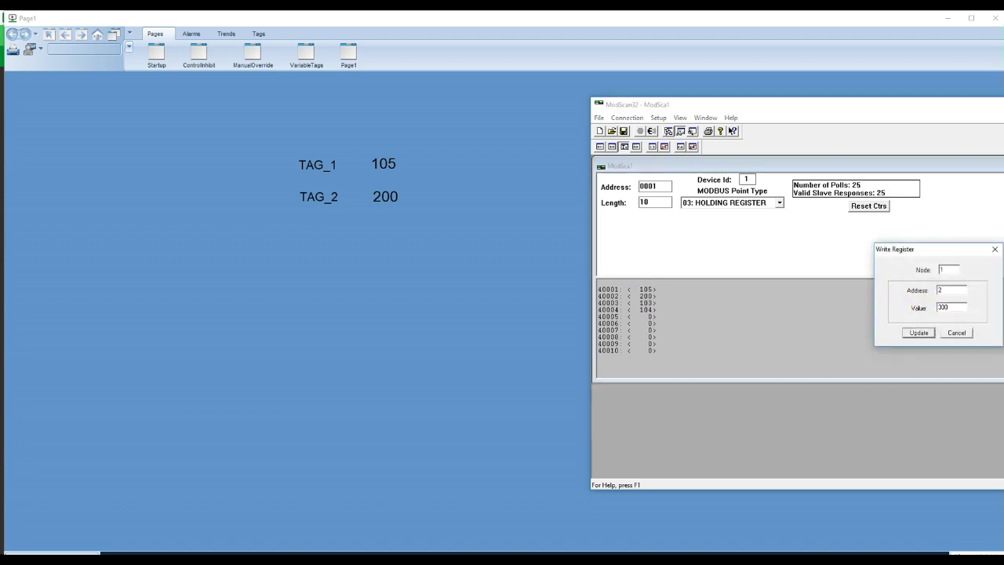
key("Return")
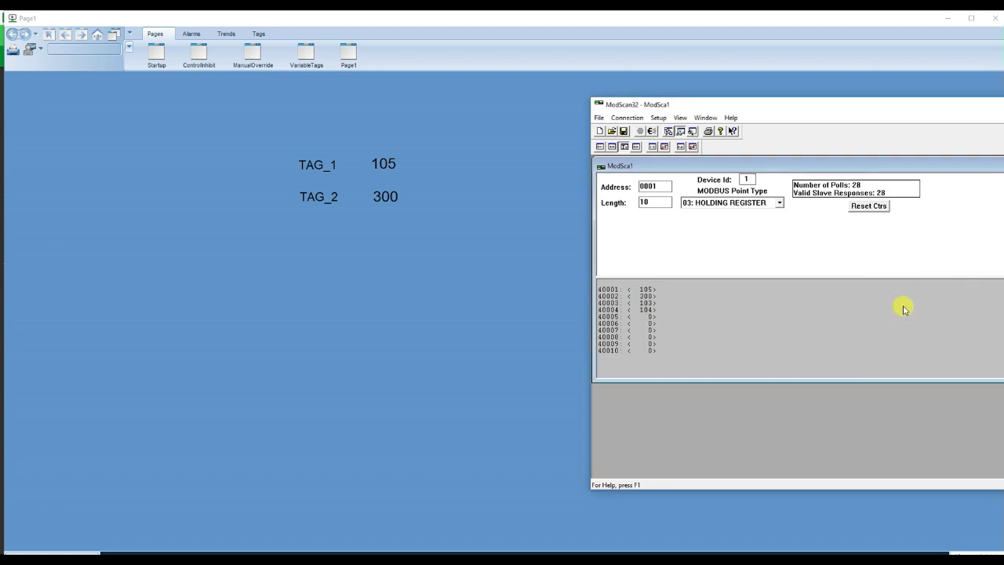
double_click(648, 292)
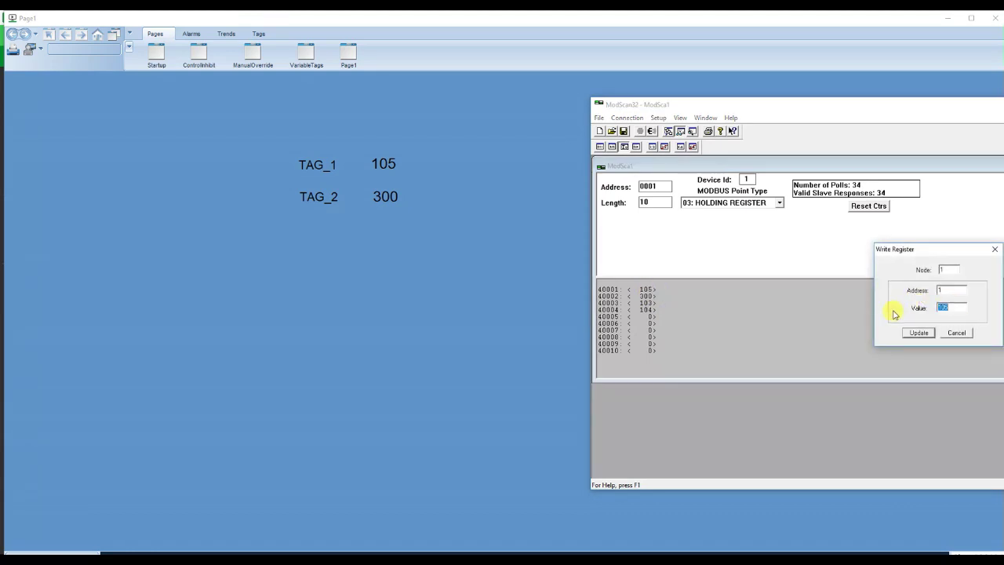
key("Return")
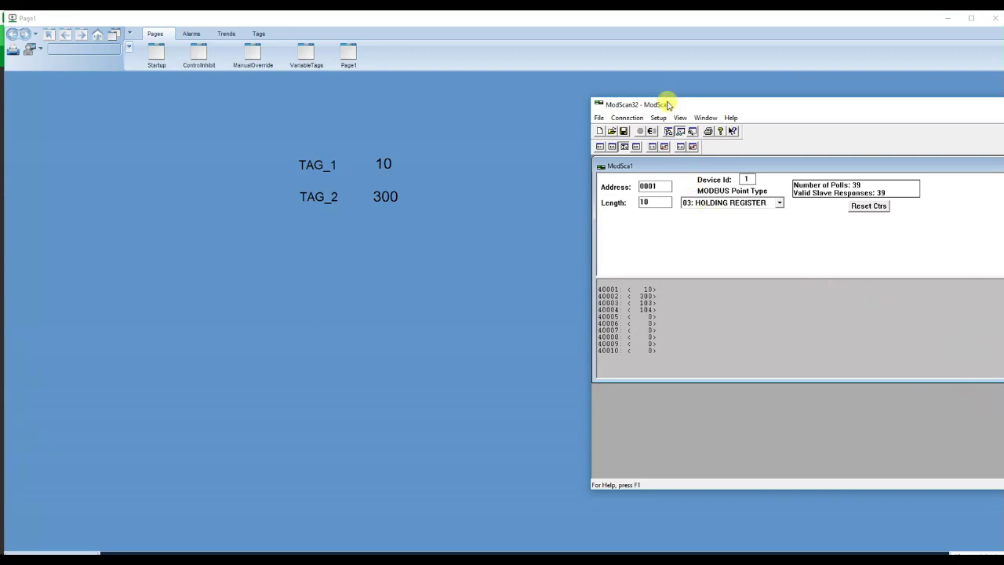
Move the ModScan32 window closer to the tag values on the running page and disconnect it from the Modbus device.
left_click_drag(668, 105, 546, 114)
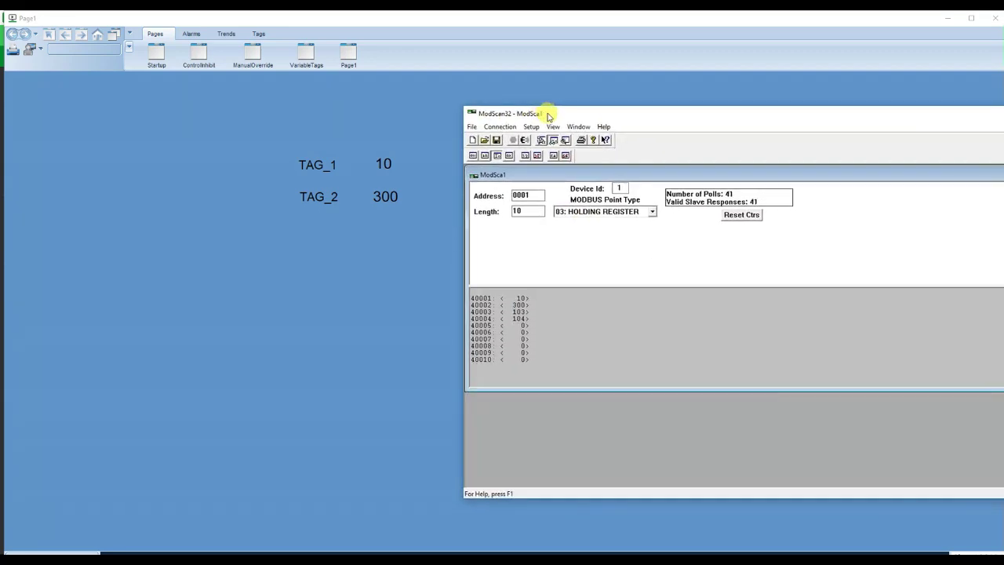
left_click(512, 128)
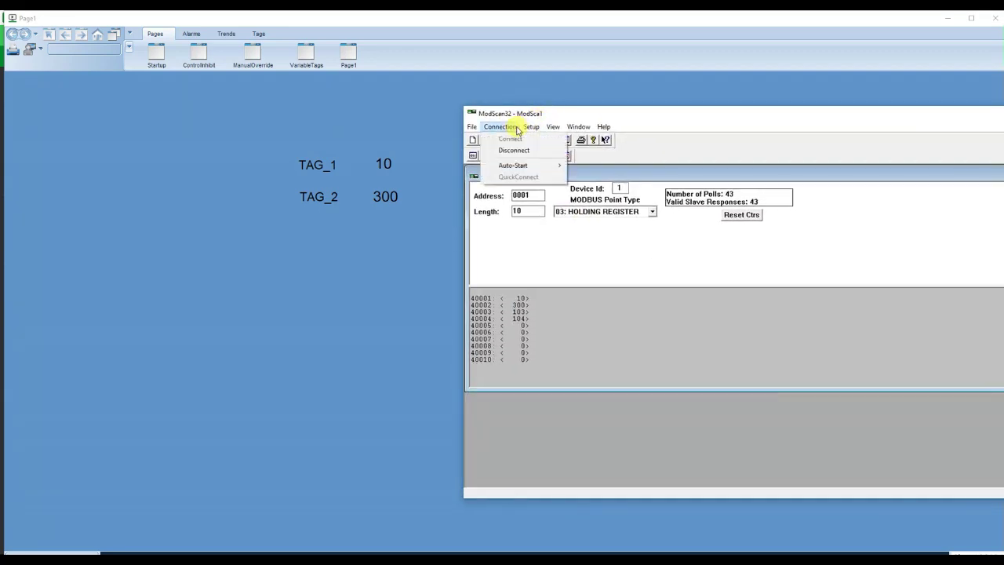
left_click(525, 150)
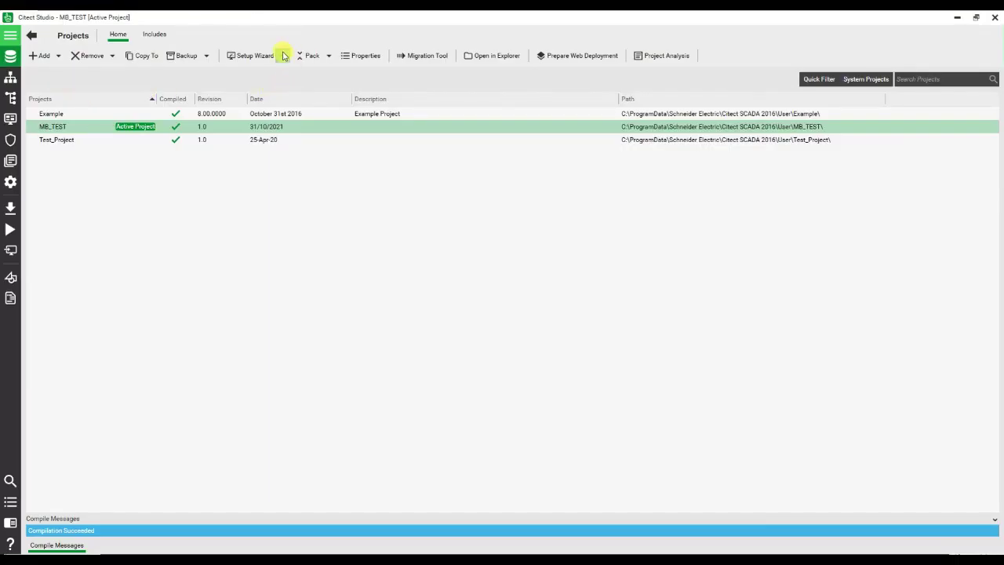
Switch to Citect Studio, open the Computer Setup Editor and dismiss its load notices.
left_click(284, 55)
left_click(250, 71)
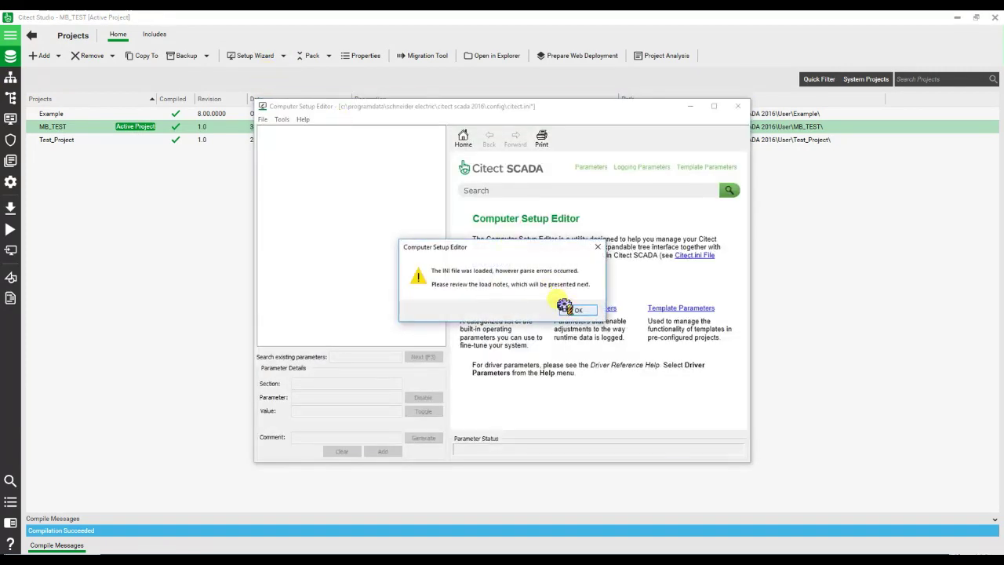
left_click(566, 307)
left_click(632, 336)
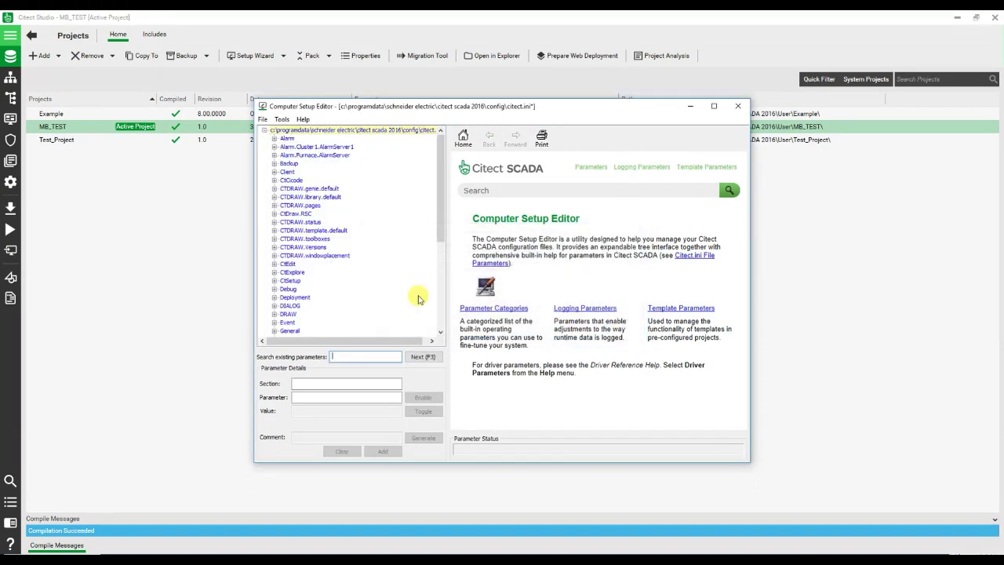
Show the CheckAddressBoundary parameter of the General section and enlarge the editor window to read its description.
left_click(289, 331)
scroll(318, 322, "down", 2)
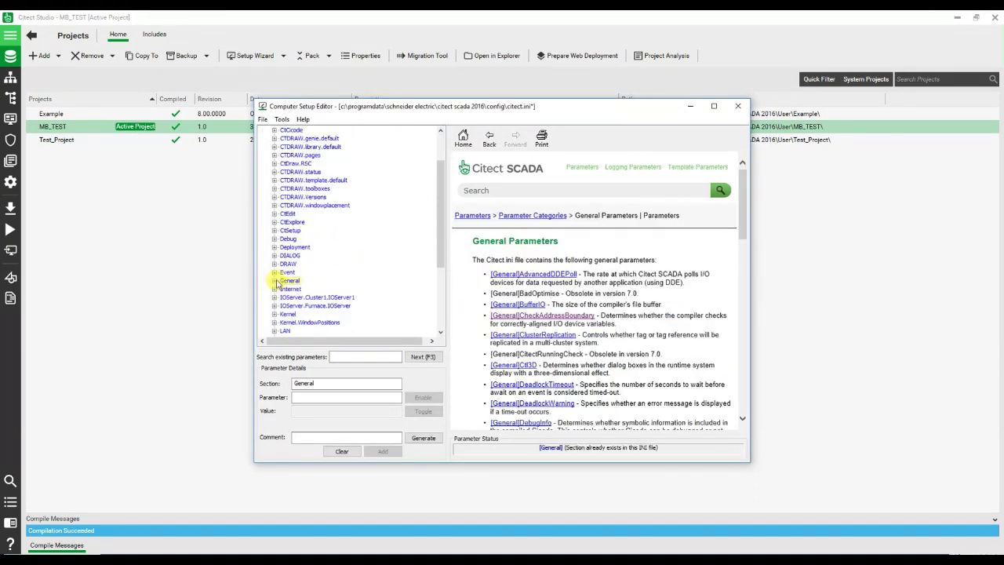
left_click(274, 280)
left_click(308, 289)
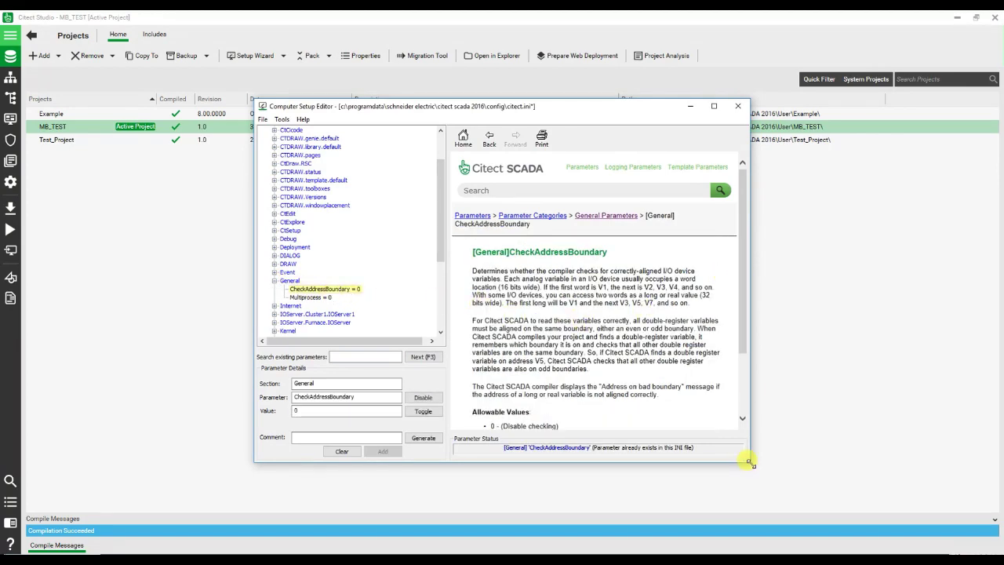
left_click_drag(749, 463, 823, 499)
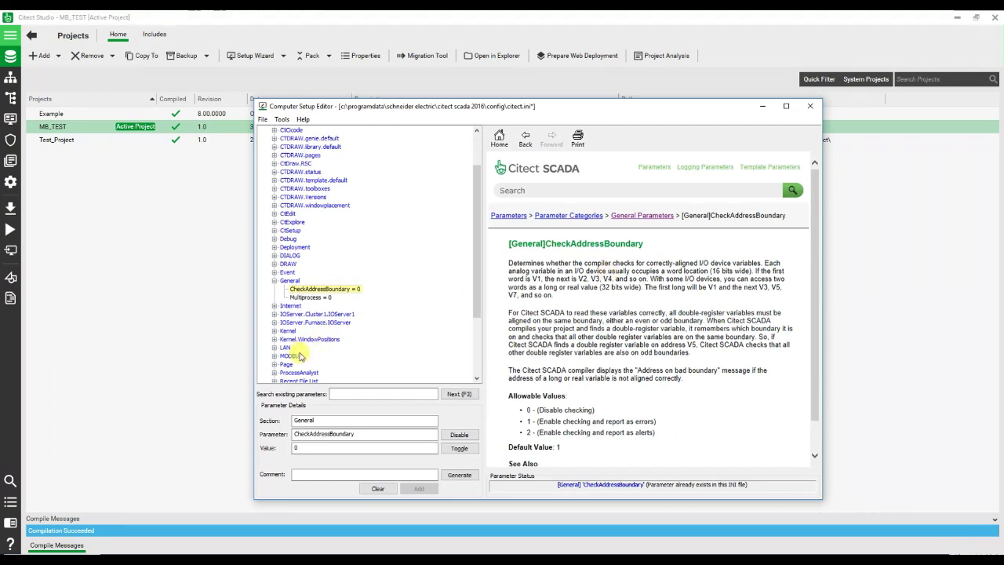
Expand the MODBUS section and inspect its InitType parameter.
left_click(274, 355)
left_click(291, 356)
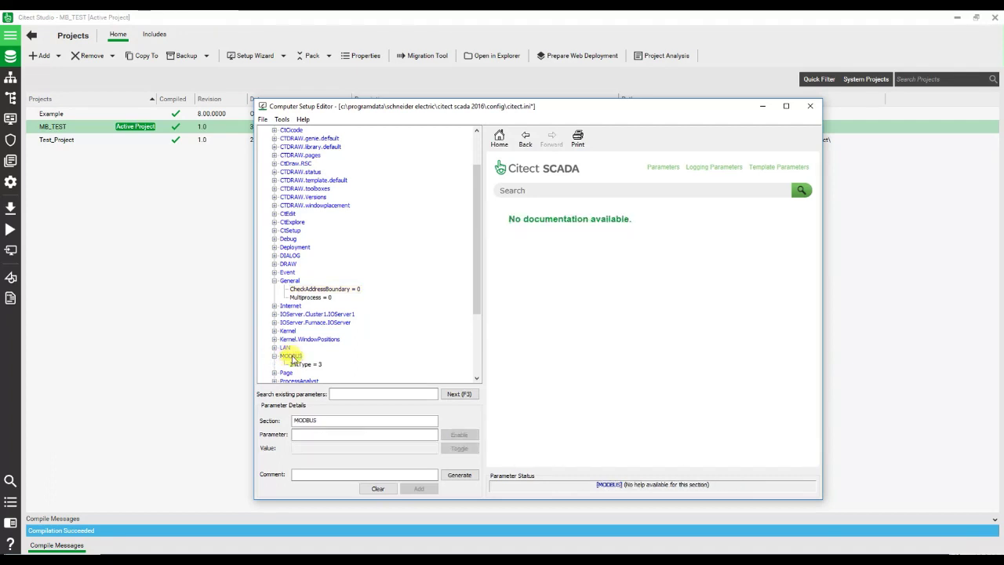
left_click(299, 365)
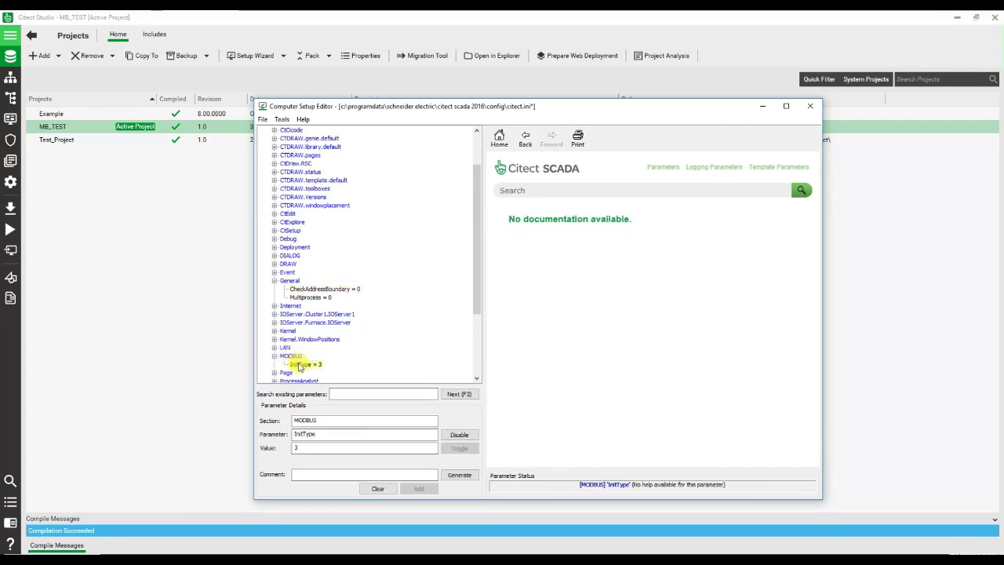
left_click(291, 356)
left_click(303, 366)
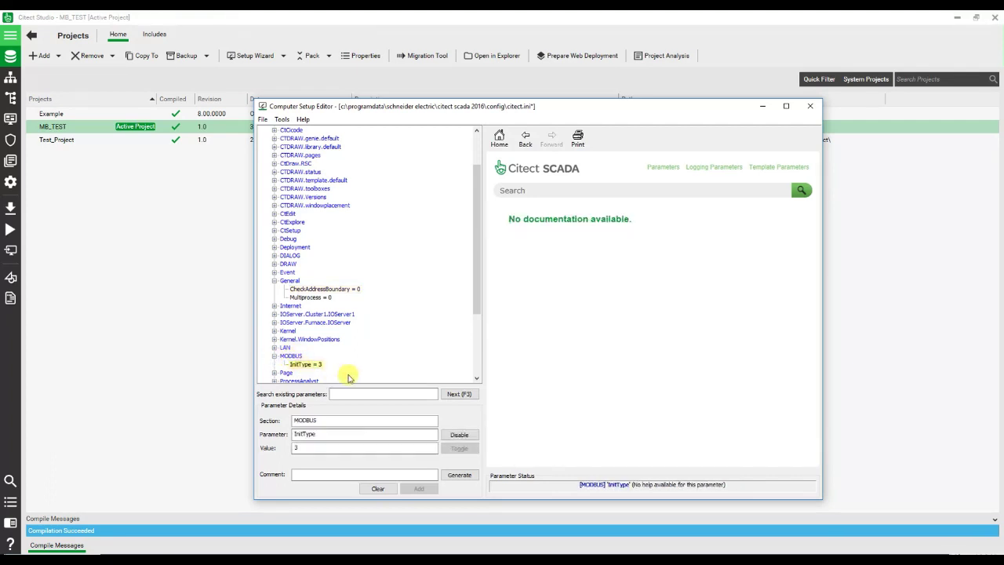
Open the driver parameters help at the MODBUS driver's common Citect.ini driver parameters.
left_click(303, 120)
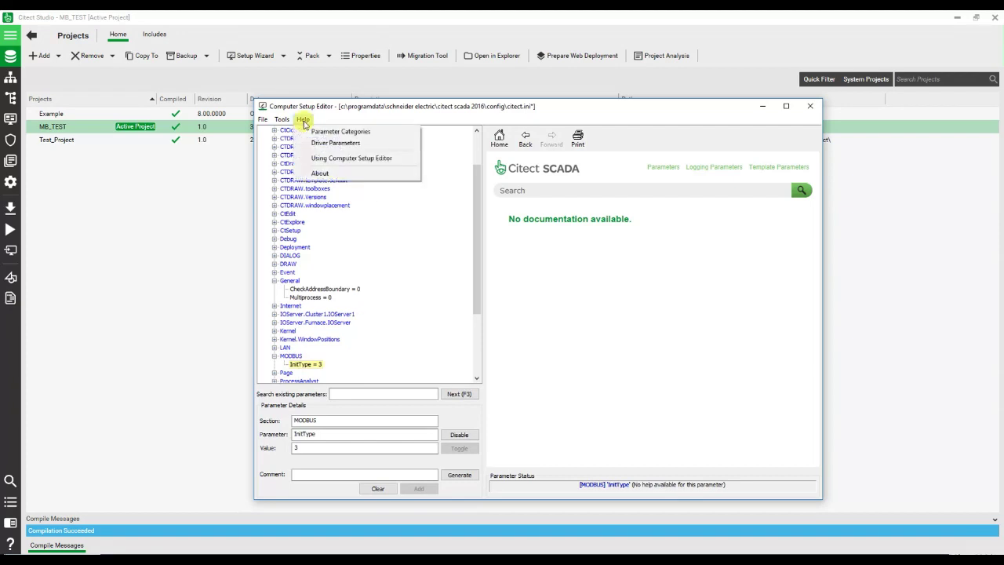
left_click(323, 145)
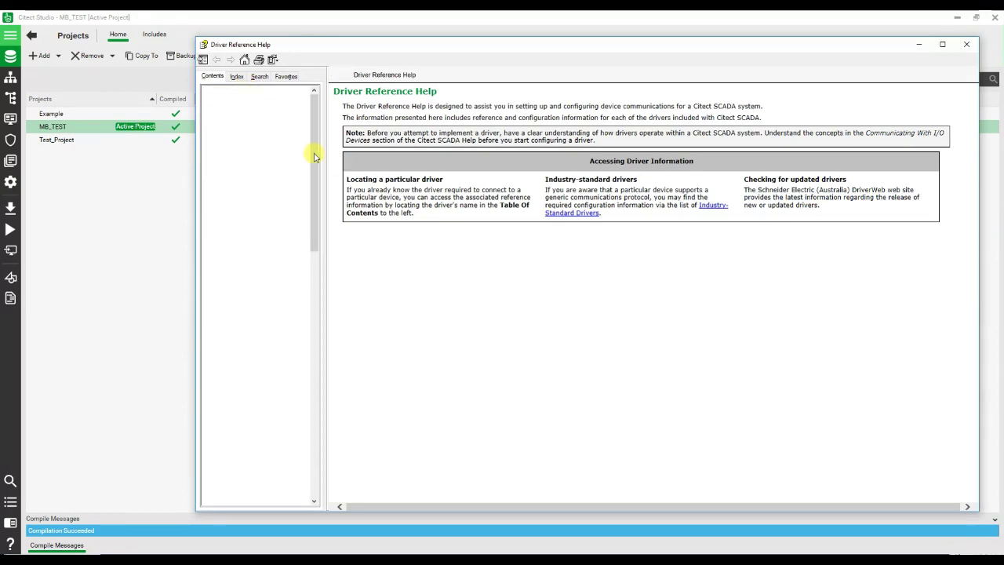
left_click_drag(309, 150, 310, 262)
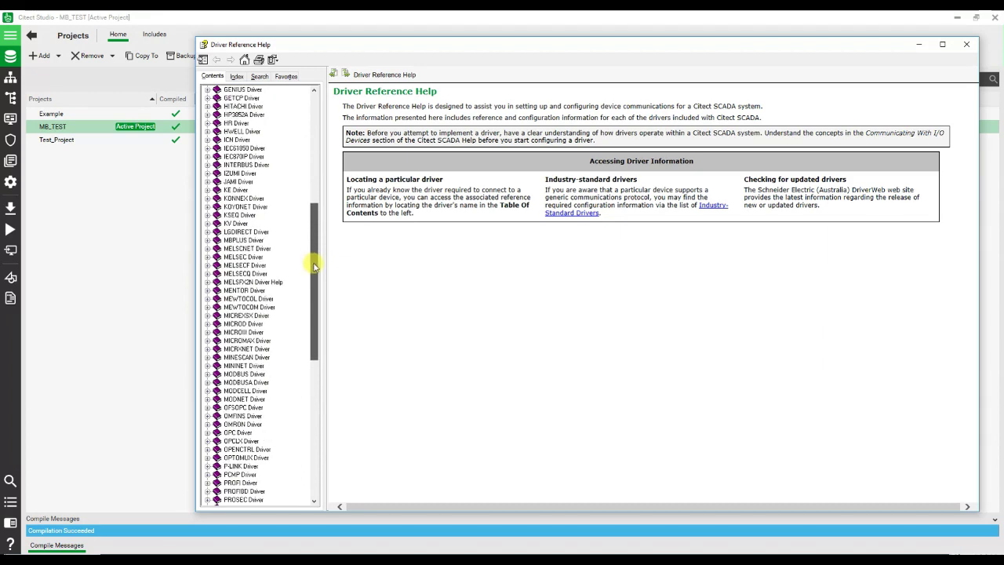
left_click(255, 375)
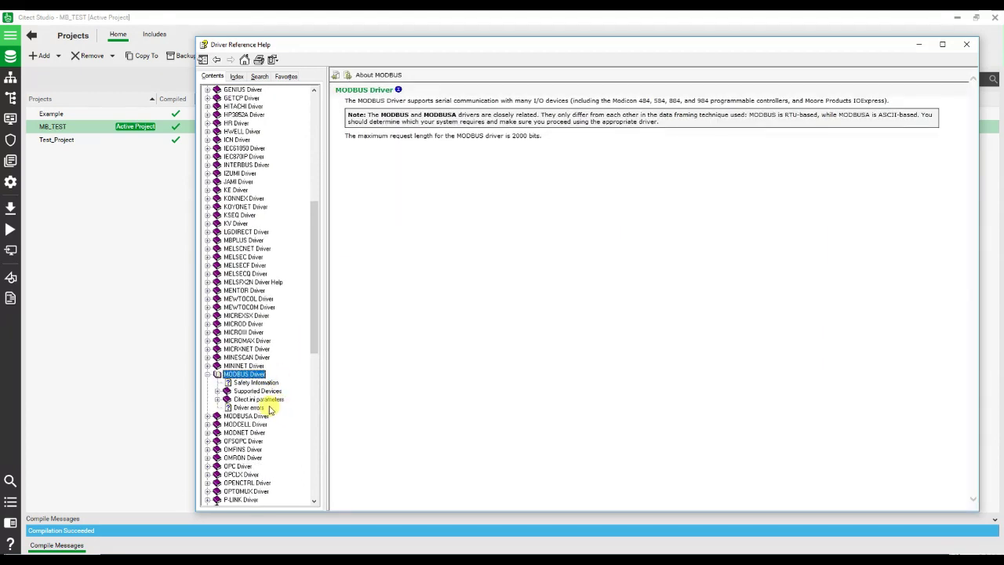
left_click(261, 399)
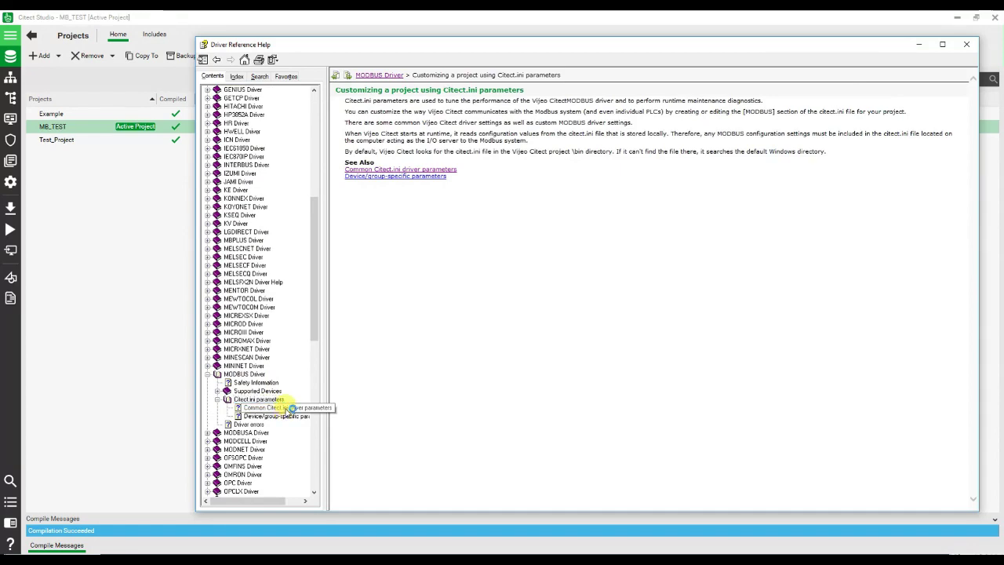
left_click(290, 408)
Examine the MODBUS InitType documentation: its purpose, default value and table of addresses and variable types.
scroll(565, 357, "down", 10)
scroll(565, 357, "down", 2)
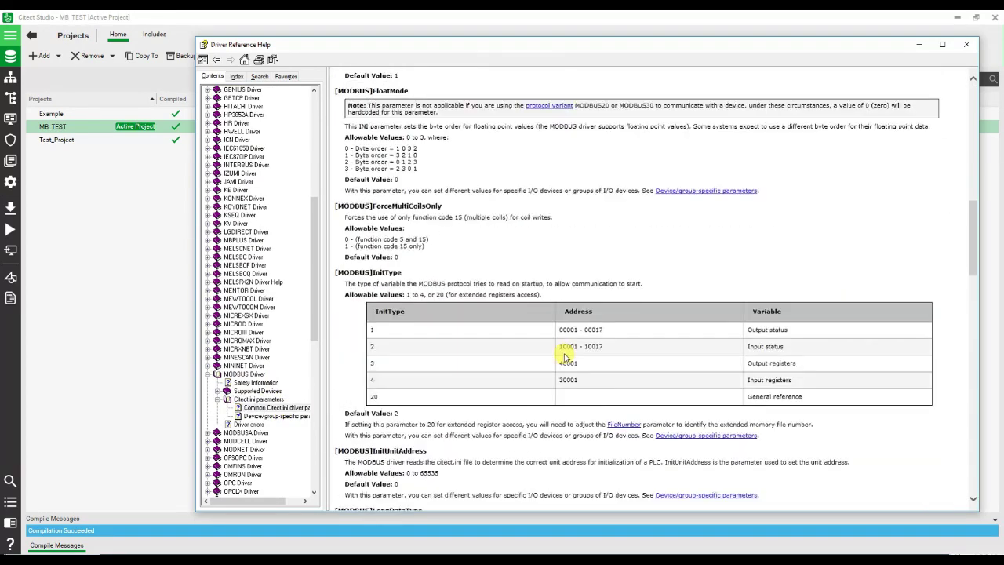
scroll(565, 357, "down", 2)
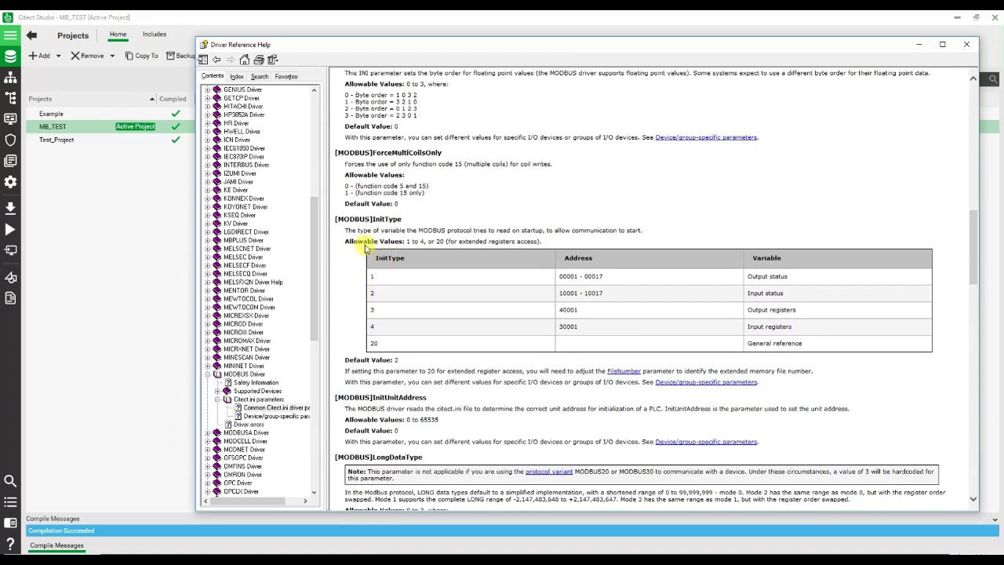
left_click_drag(338, 219, 541, 231)
left_click(540, 232)
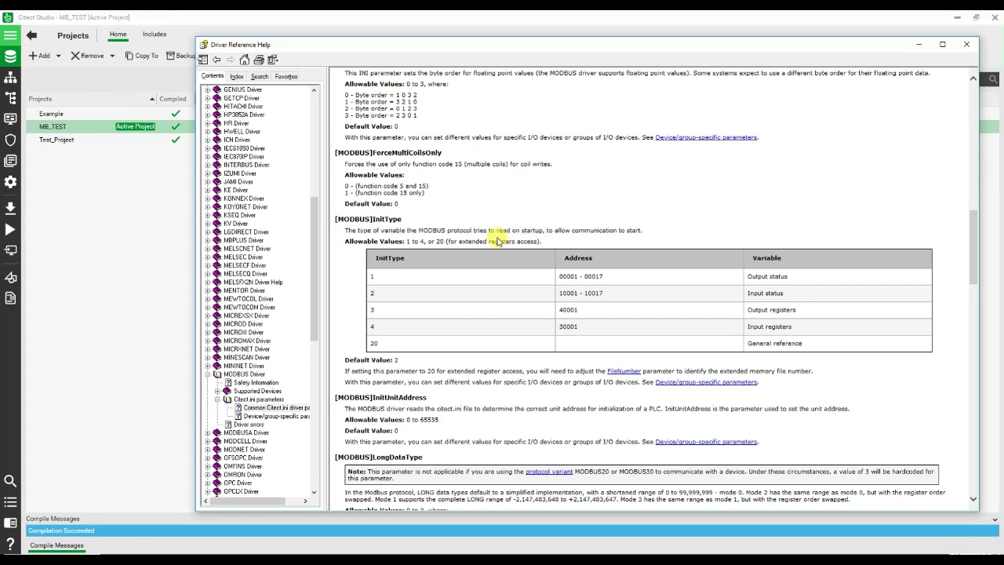
left_click_drag(496, 232, 648, 231)
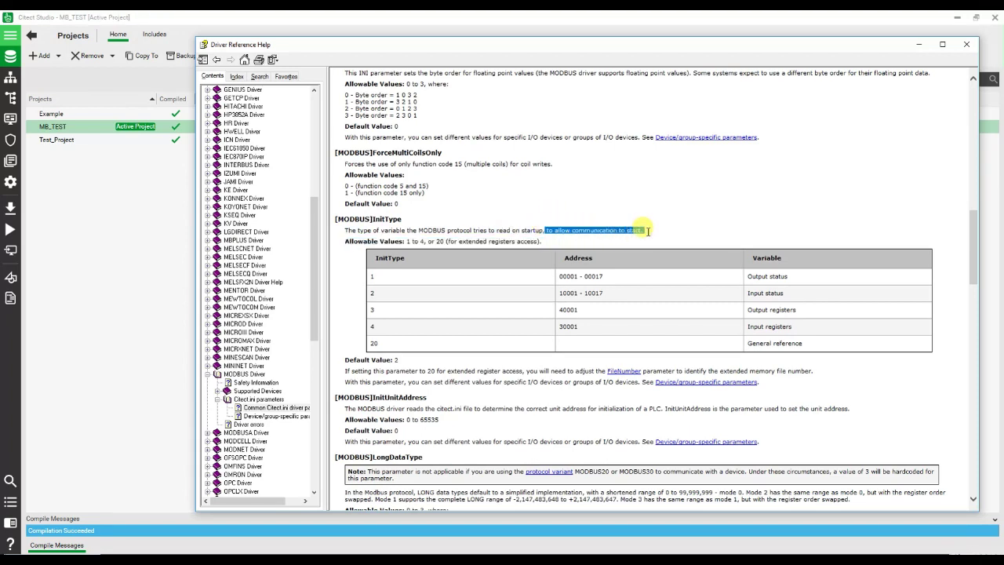
left_click_drag(348, 358, 399, 358)
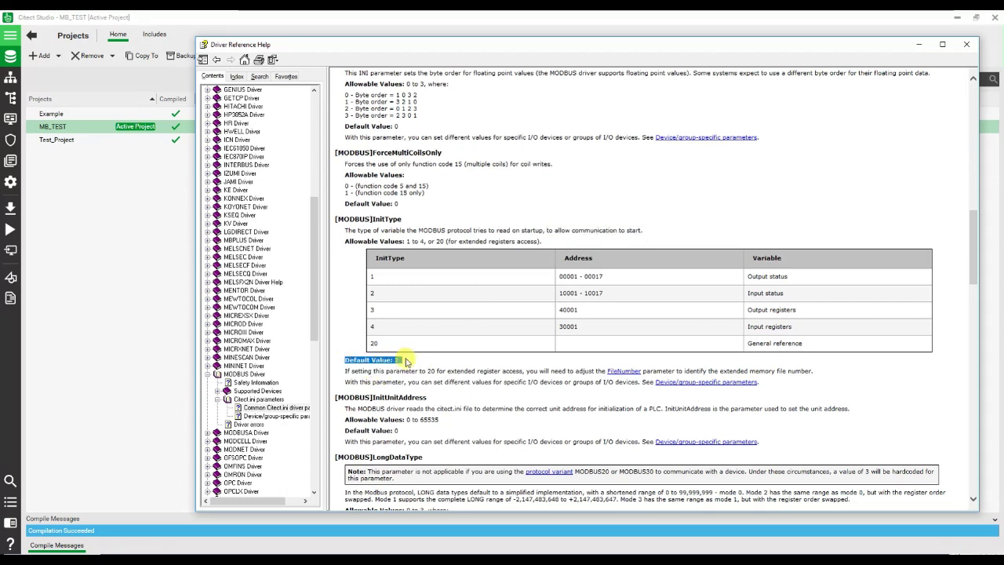
double_click(568, 309)
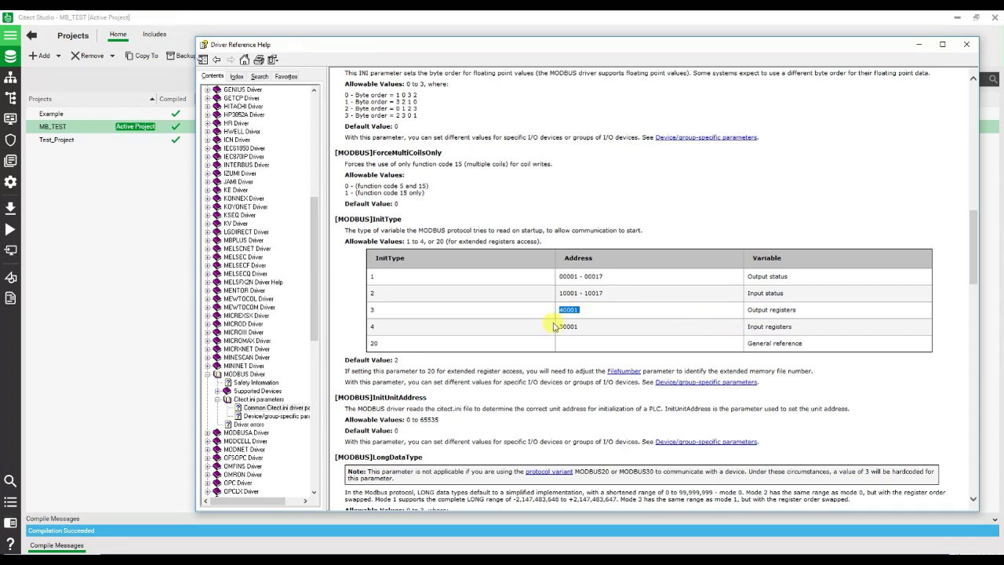
double_click(372, 311)
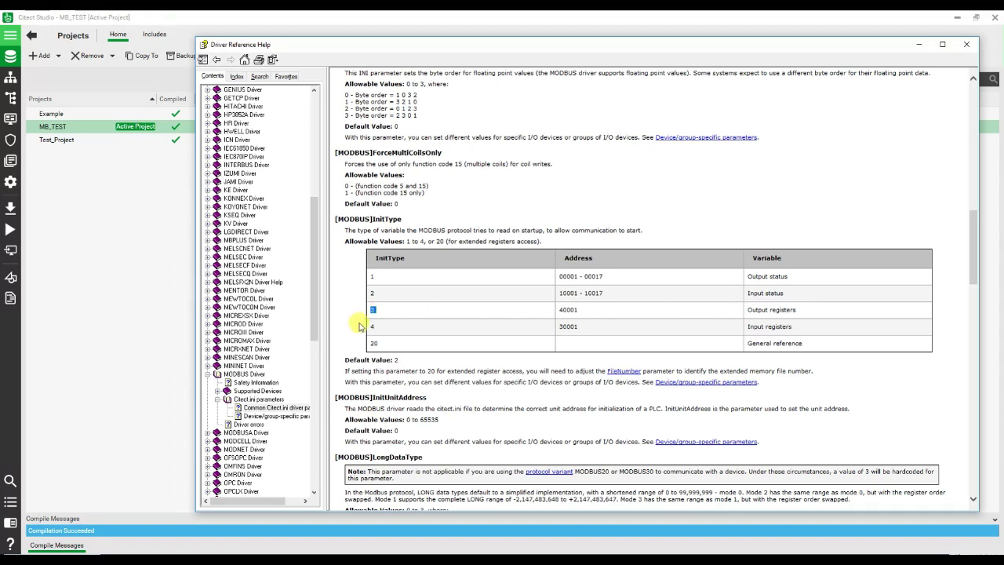
double_click(396, 359)
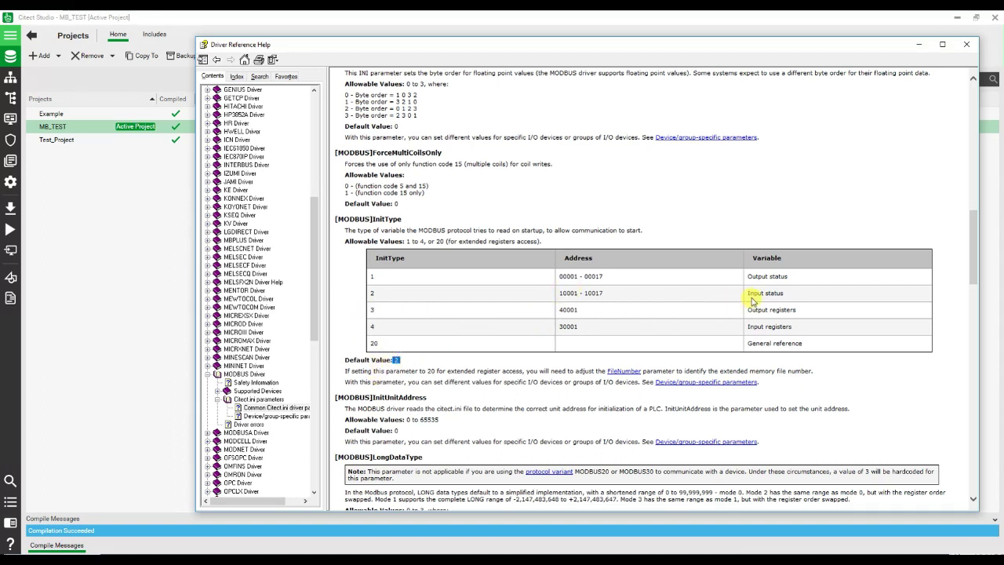
left_click_drag(749, 295, 776, 295)
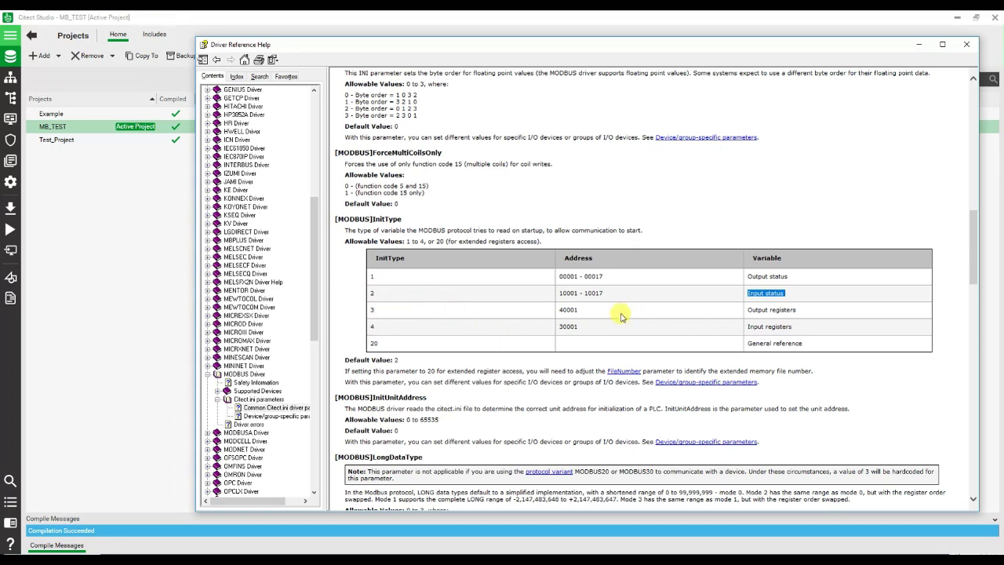
left_click_drag(581, 309, 565, 307)
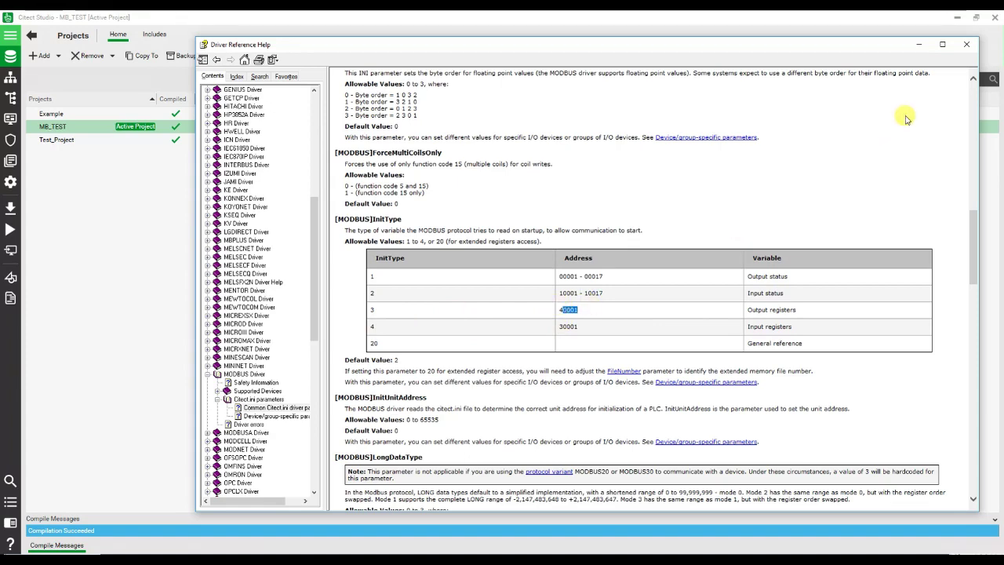
Minimize the driver help and the Computer Setup Editor, and show the project's variable tags in the System Model.
left_click(918, 45)
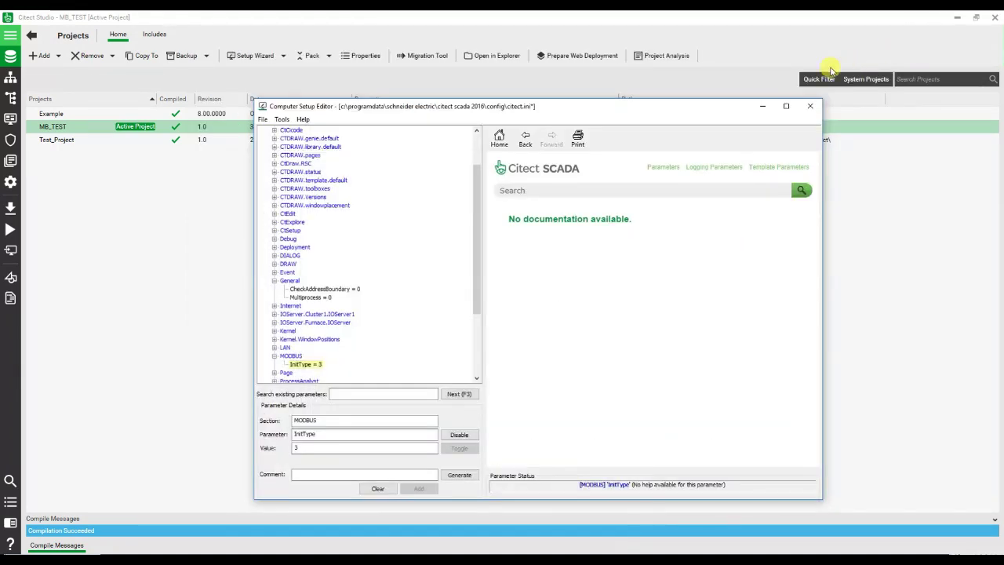
left_click(762, 106)
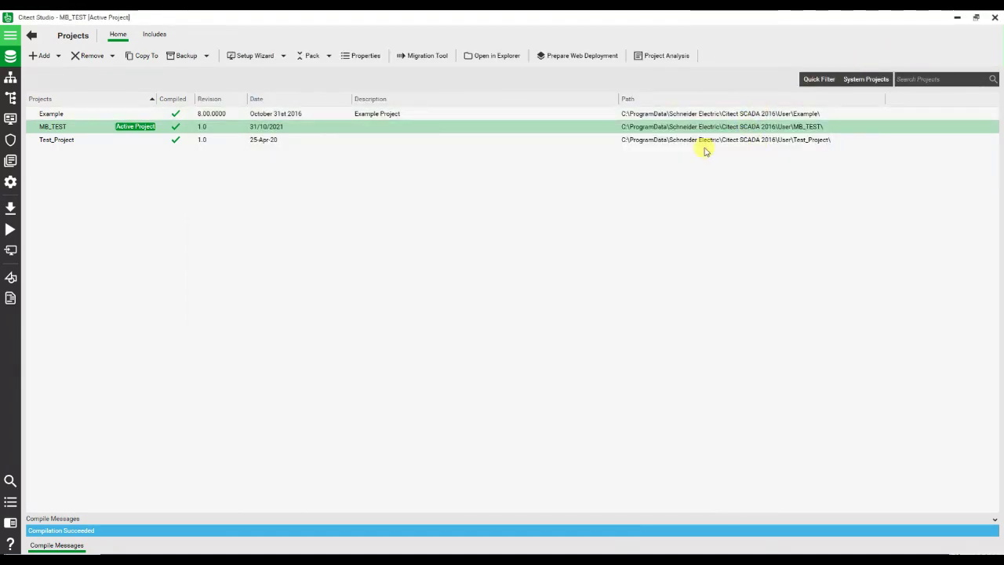
left_click(11, 98)
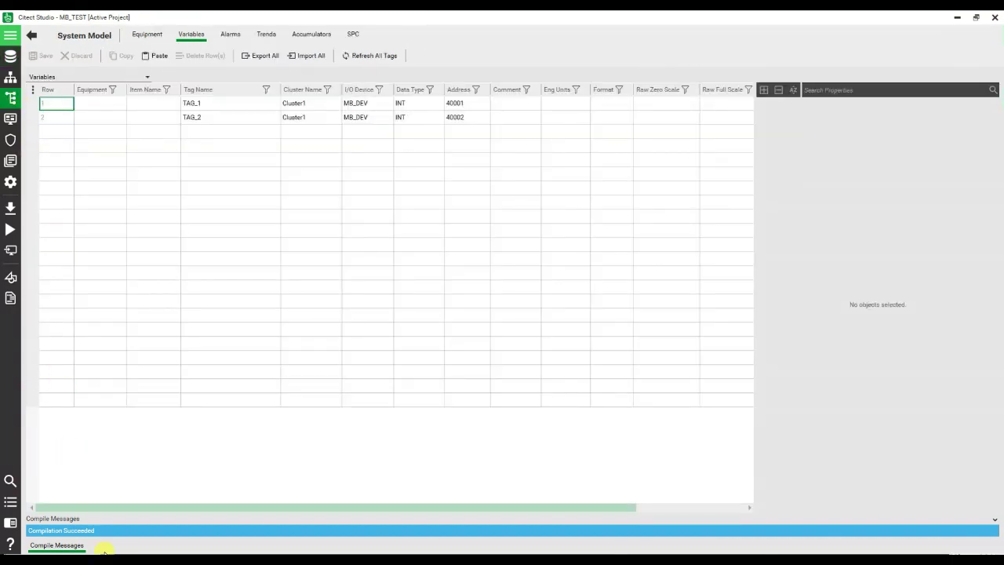